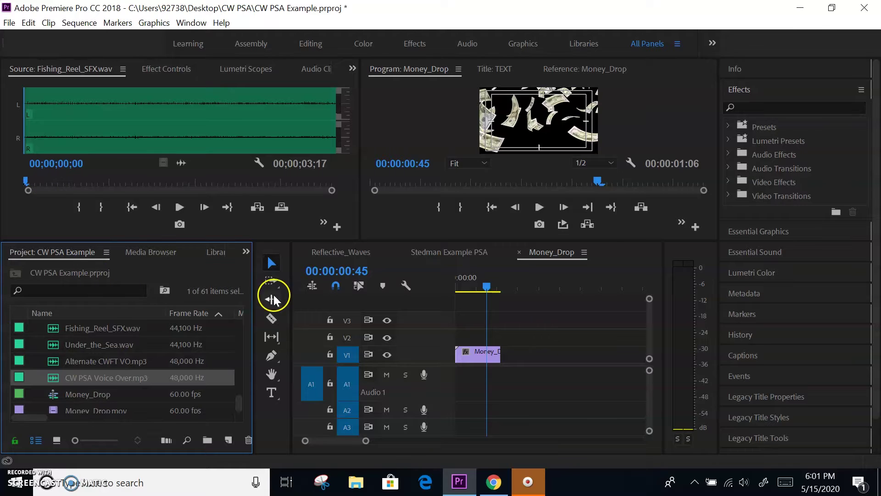
Step: Move the playhead of the Money_Drop sequence to 00:00:01:00, leaving its timecode entry uncommitted
left_click(329, 275)
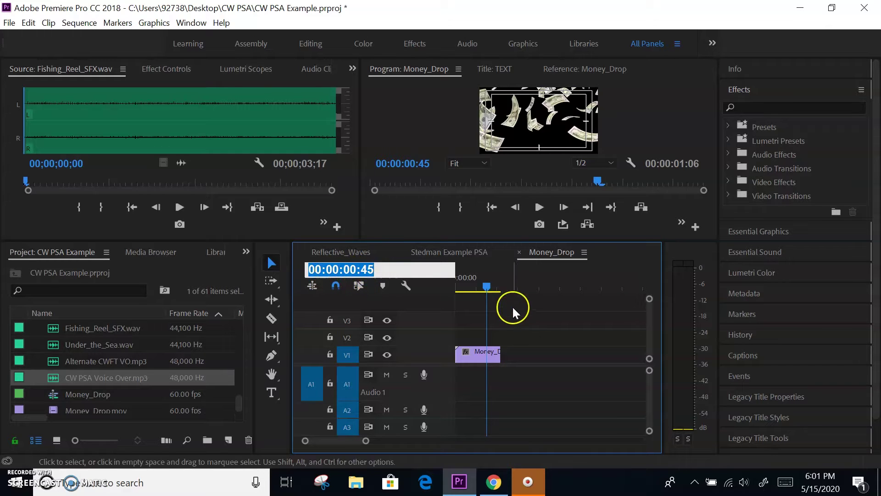
left_click(477, 306)
mouse_move(484, 294)
left_mouse_down()
mouse_move(465, 292)
mouse_move(499, 301)
left_mouse_up()
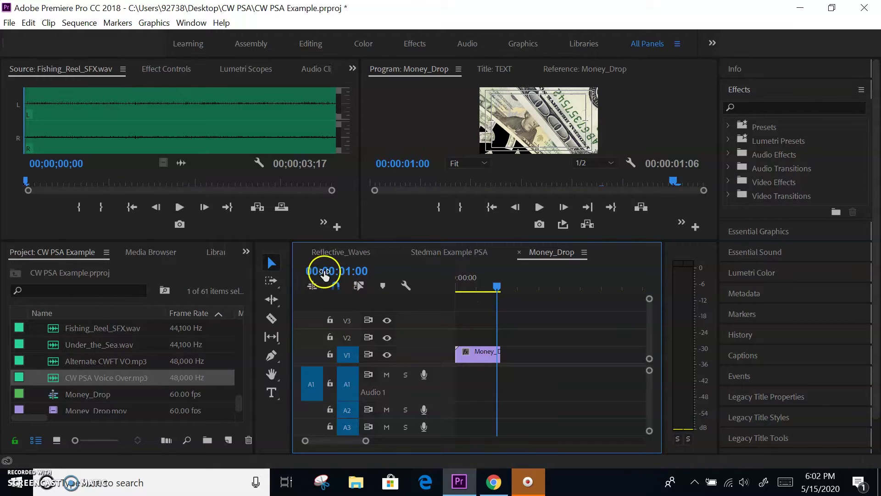
left_click(346, 275)
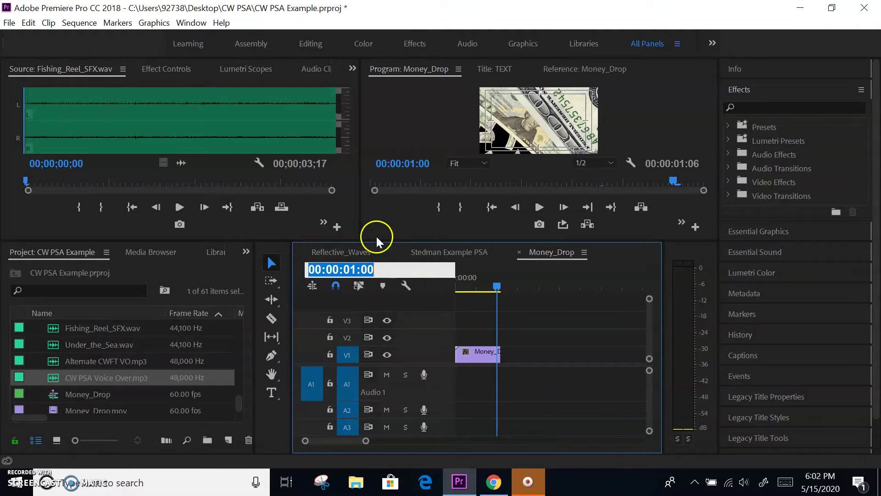
left_click(396, 224)
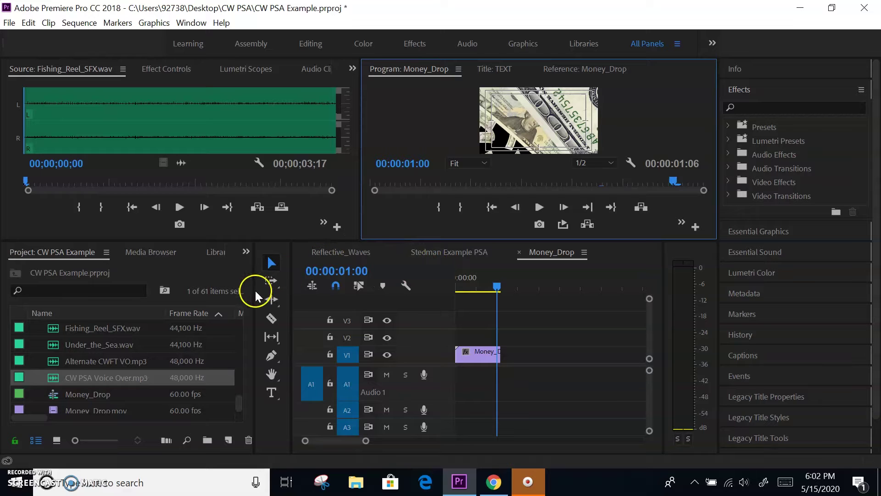
Step: Widen the project item list and set the Video Out Point of Money_Drop.mov to 00:00:01:19
left_click_drag(255, 291, 620, 255)
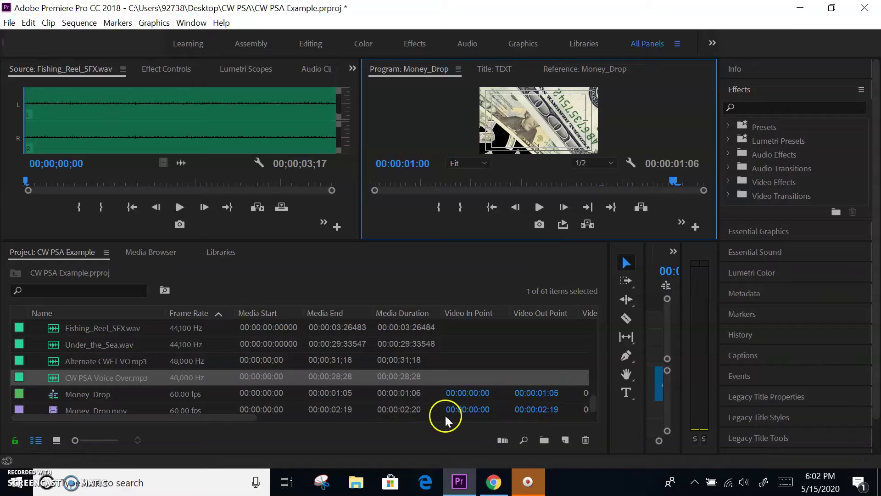
left_click(542, 412)
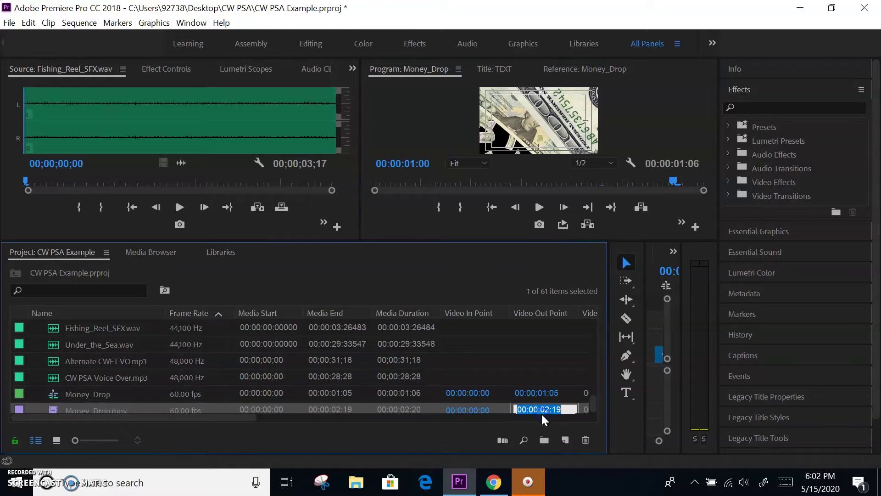
left_click(556, 409)
key("BackSpace")
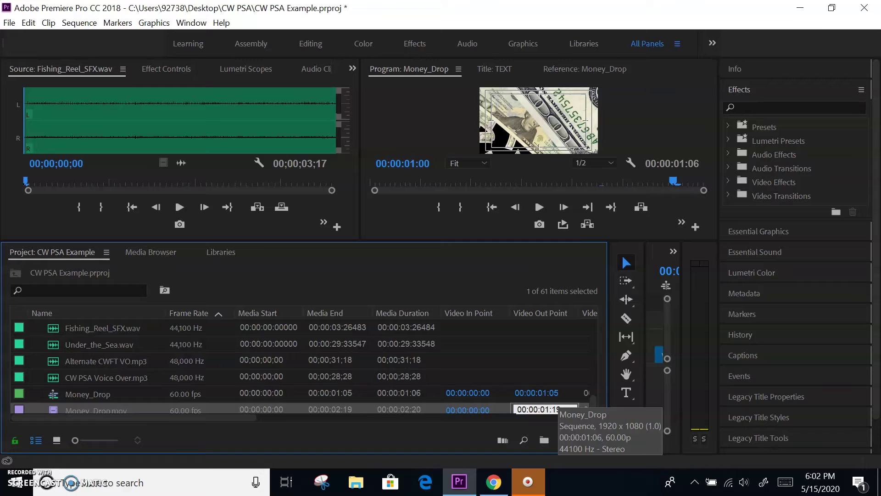
type("1")
key("Tab")
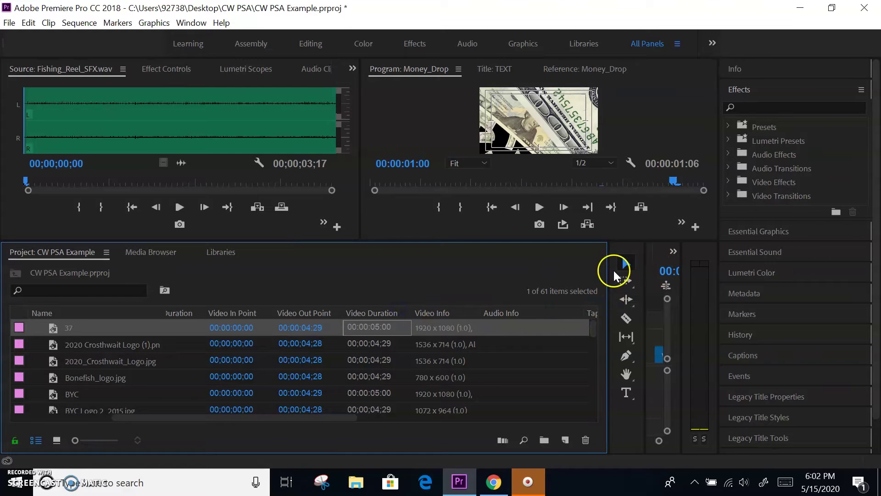
Step: Narrow the project item list again and give the timeline back its width
left_click_drag(609, 273, 465, 274)
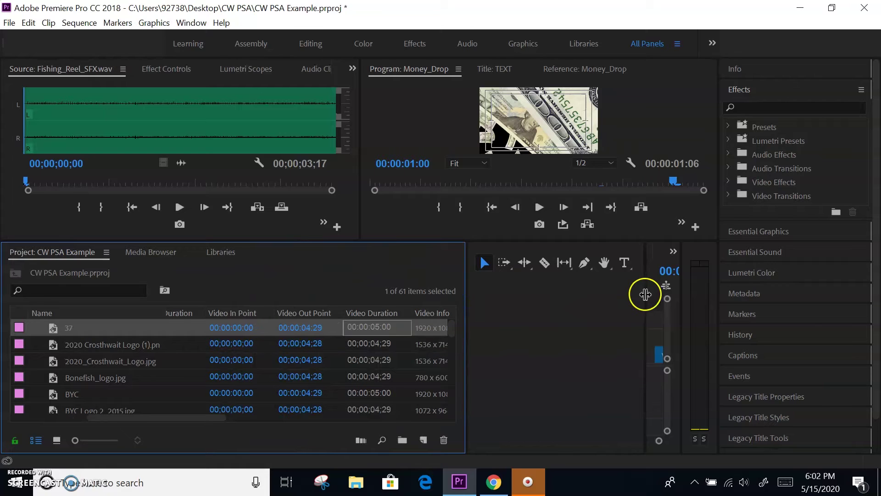
left_click(646, 294)
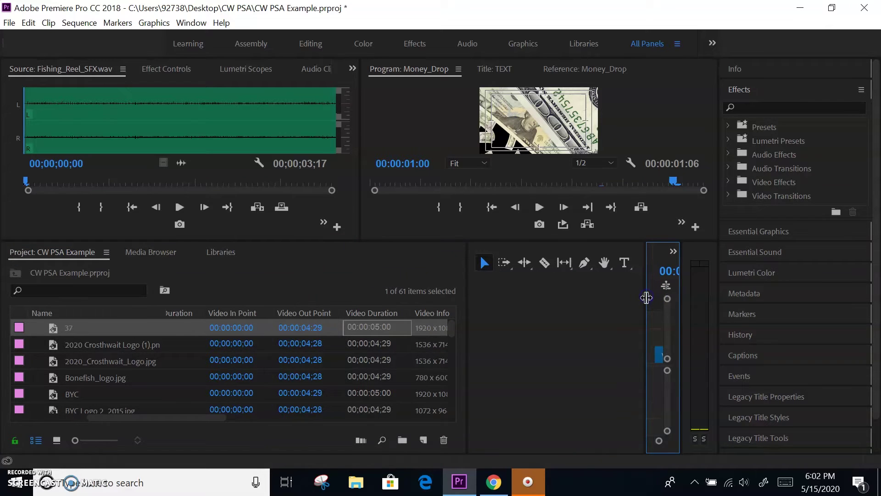
left_click_drag(646, 297, 477, 308)
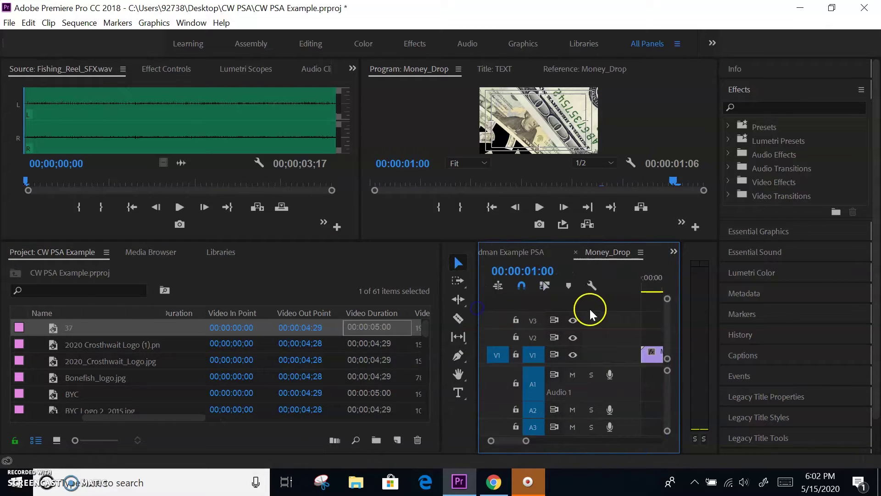
left_click_drag(439, 345, 101, 342)
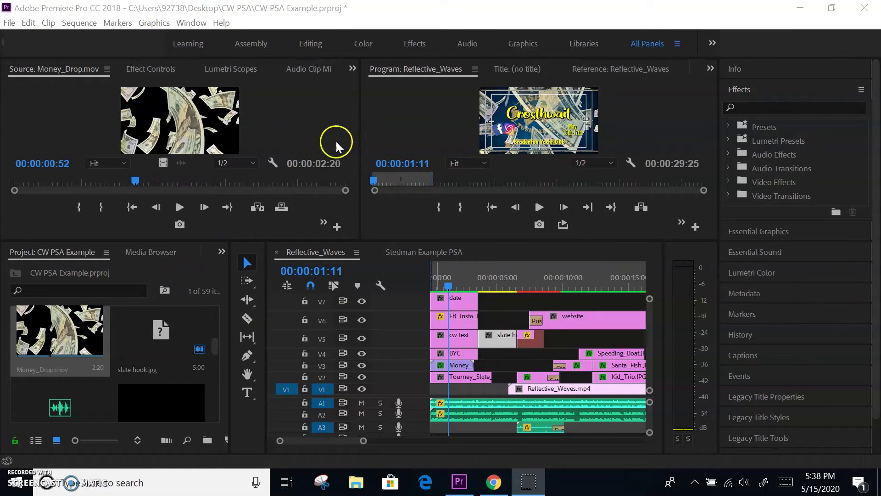
Step: Look over the source monitor, project items, program monitor, timeline and tools in turn, and collapse the effects list
left_click(302, 132)
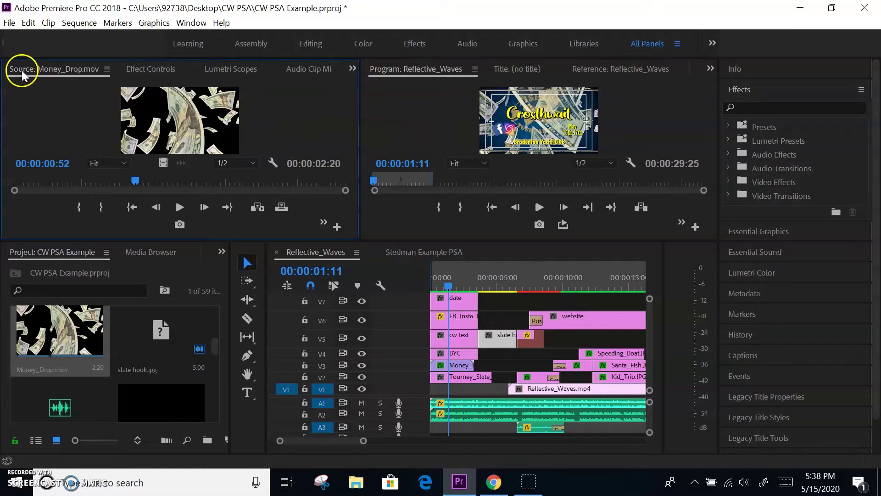
left_click(149, 272)
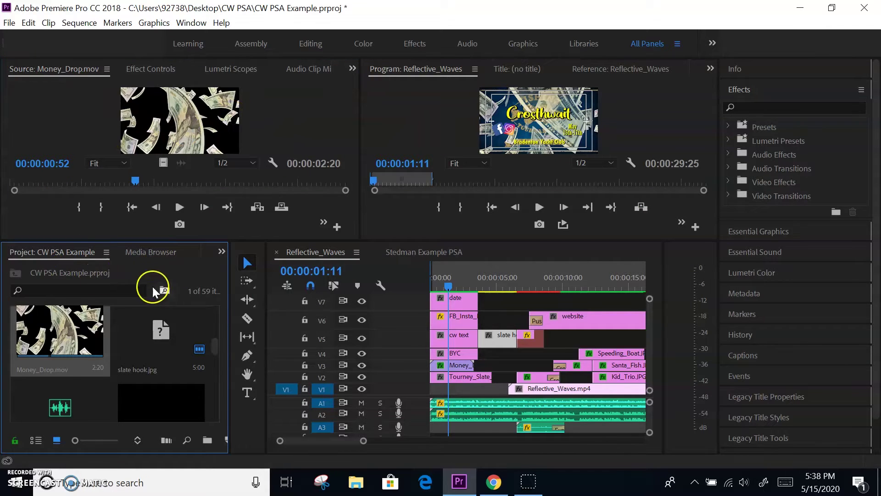
left_click(422, 125)
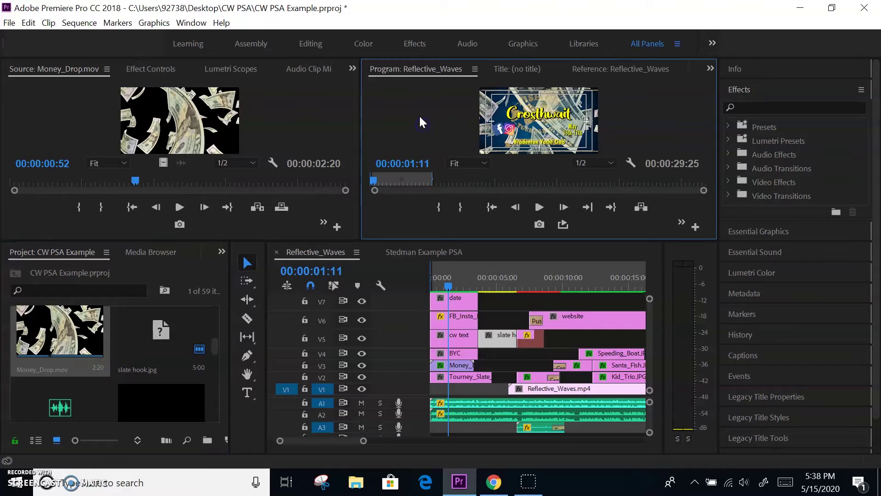
left_click(403, 284)
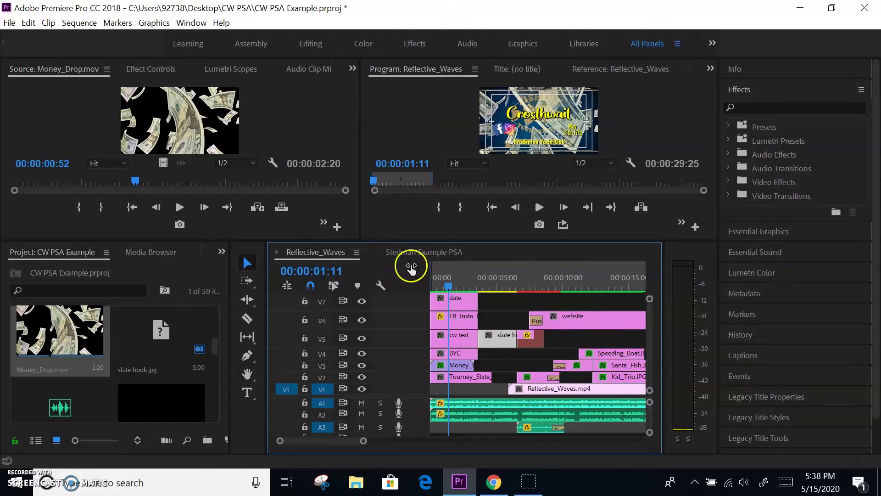
left_click(248, 265)
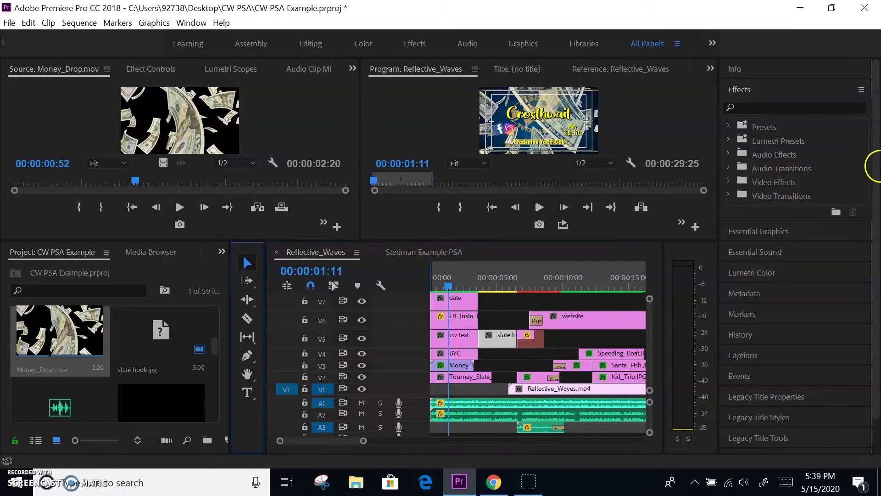
left_click(748, 90)
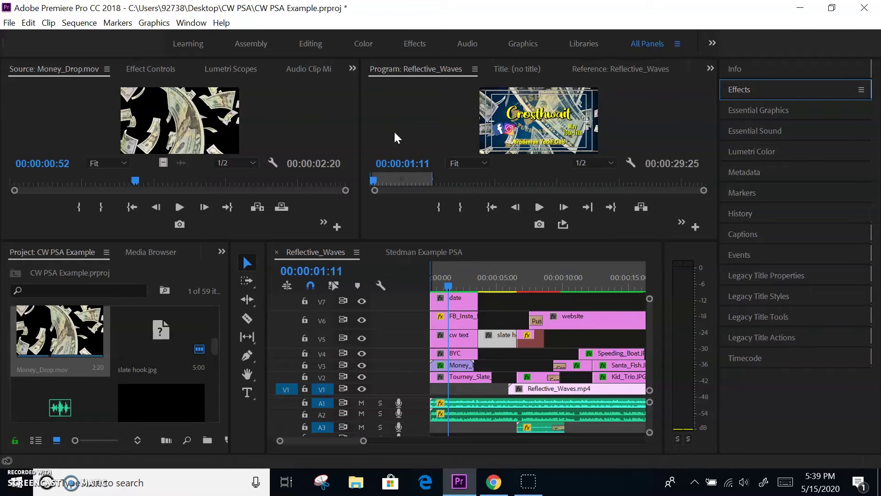
Step: Compare the list and icon views of the project items, leaving them in list view
left_click(36, 440)
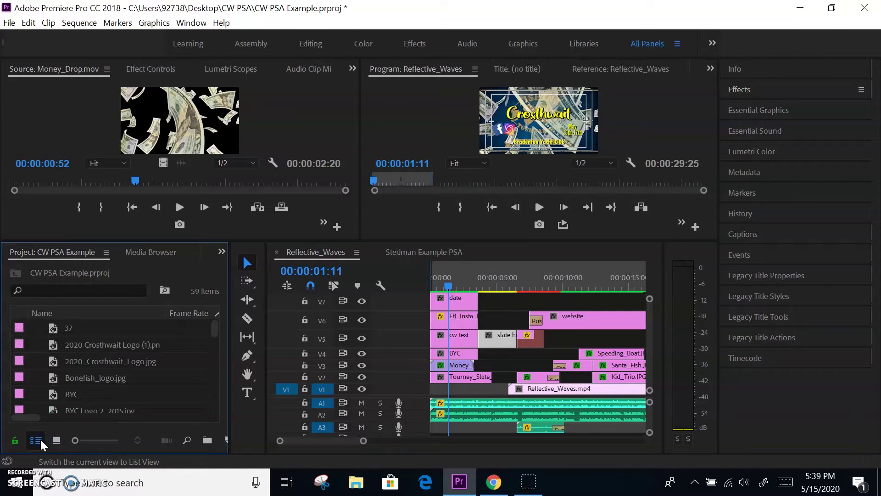
left_click(93, 331)
left_click(56, 440)
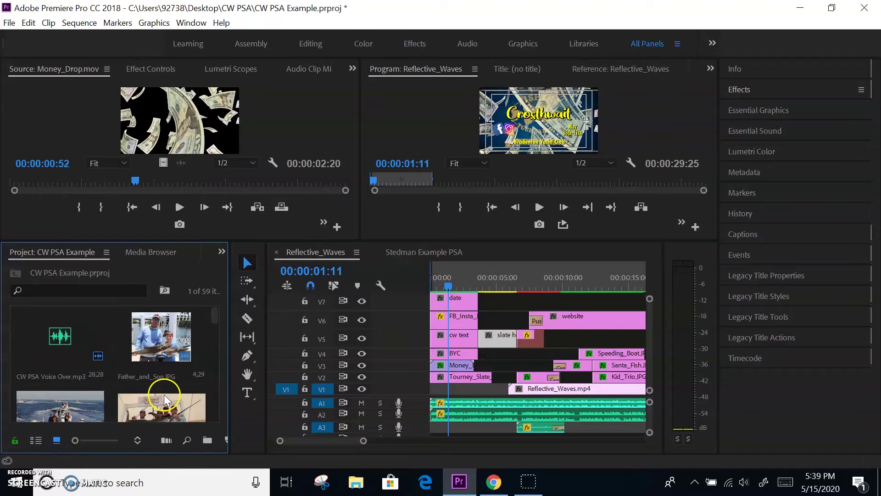
left_click(32, 439)
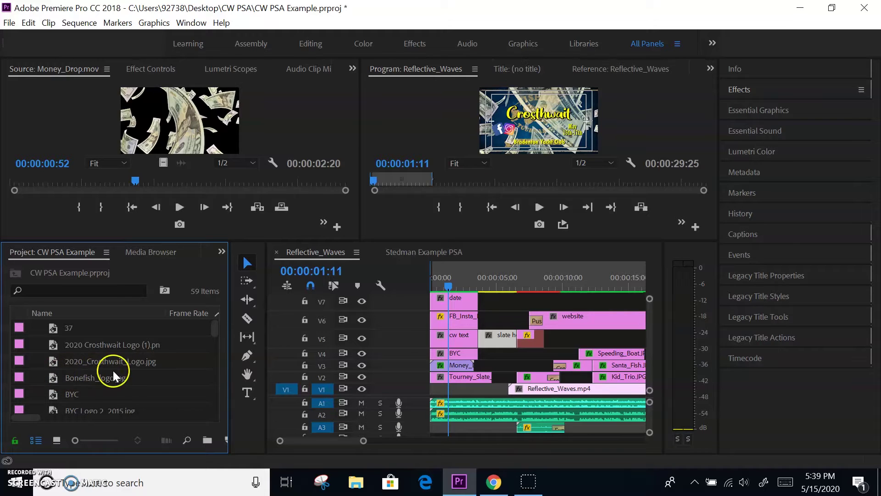
Step: Create a new sequence from the Money_Drop.mov clip and move its playhead to 00:00:00:34
scroll(77, 385, "down", 6)
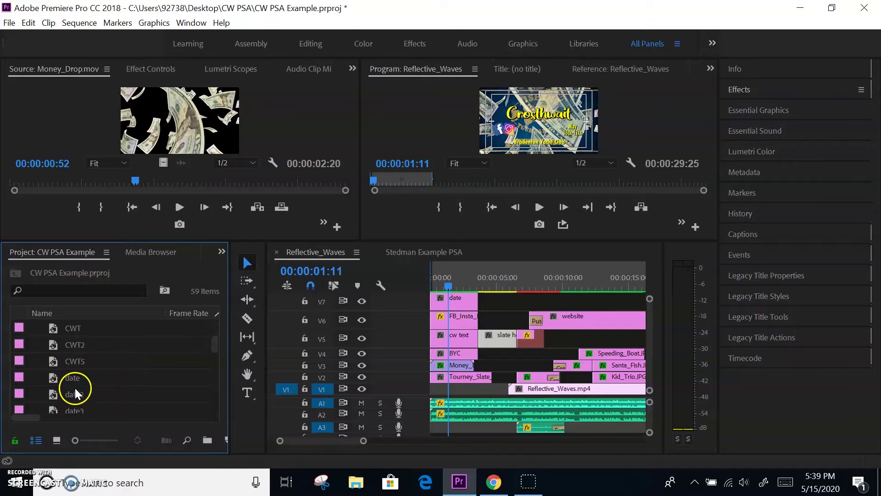
scroll(79, 386, "down", 8)
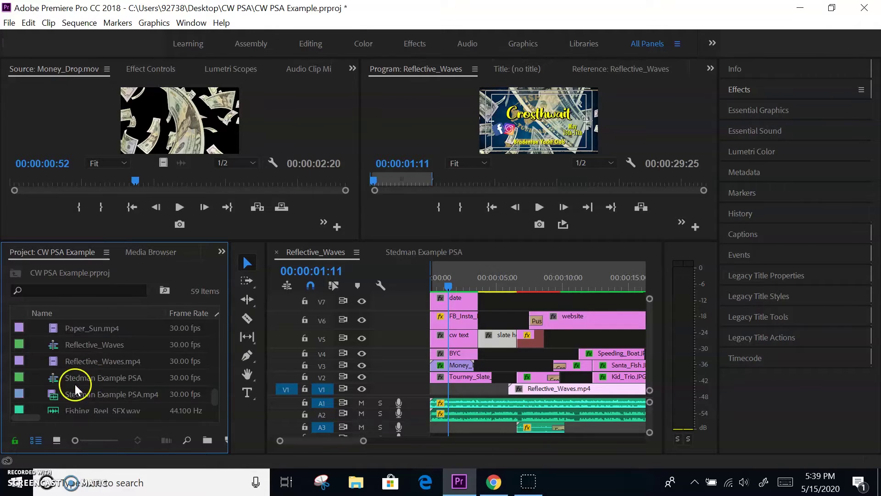
scroll(80, 398, "down", 4)
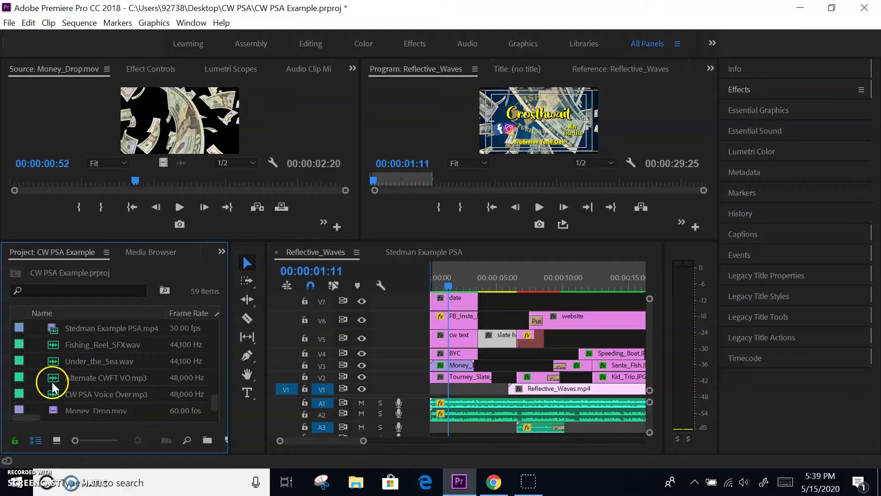
scroll(76, 399, "down", 1)
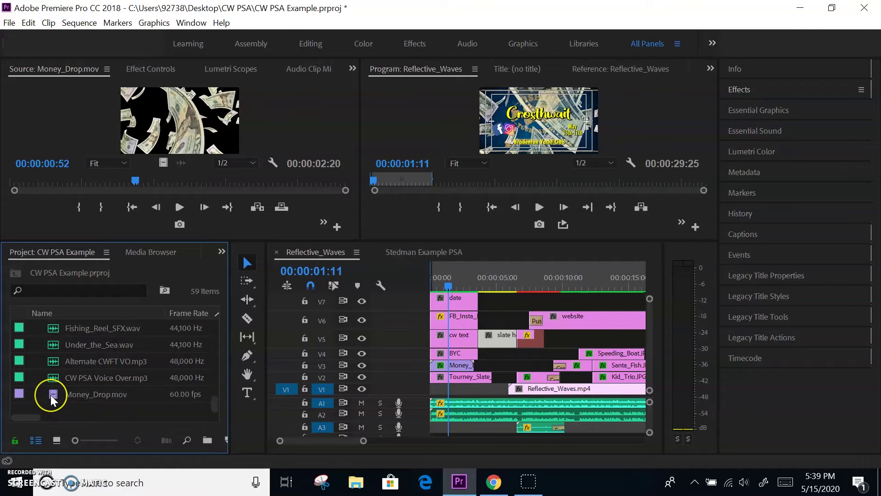
right_click(51, 394)
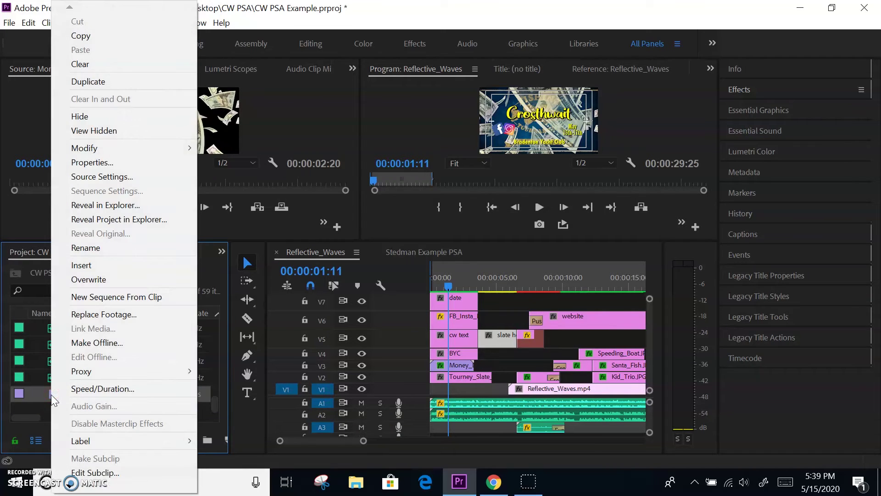
left_click(180, 296)
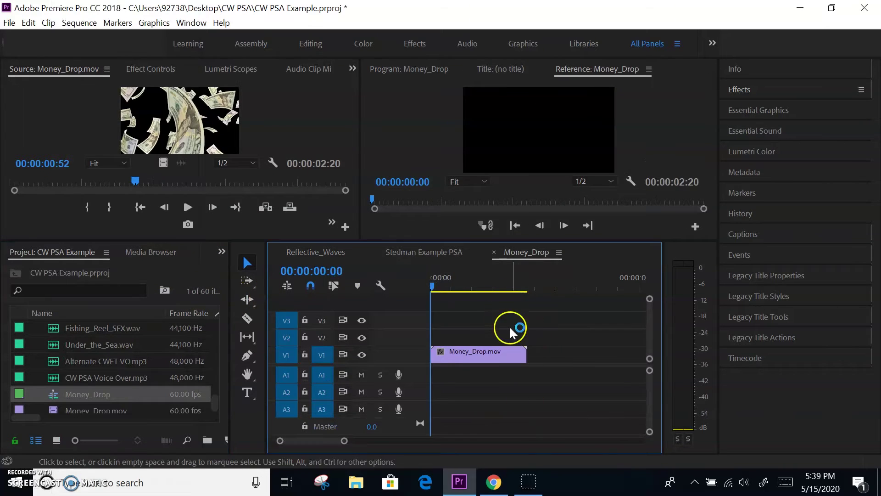
left_click(480, 272)
left_click_drag(497, 277, 455, 282)
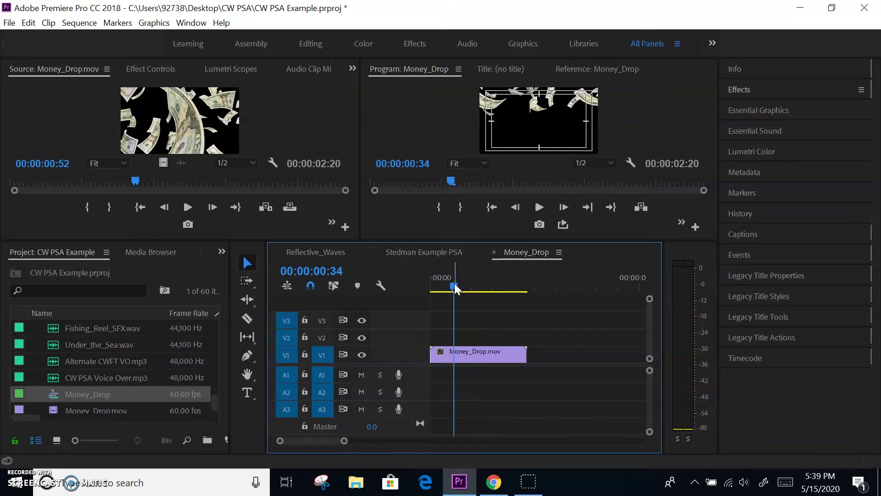
left_click(65, 401)
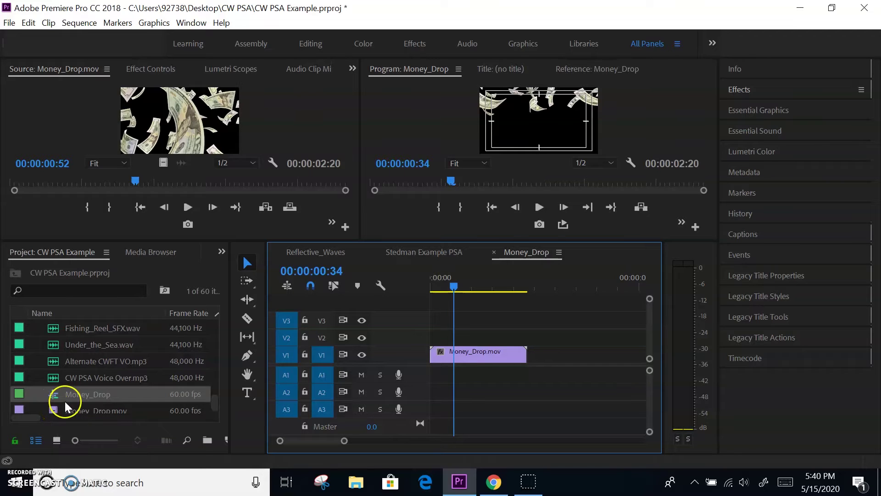
left_click(221, 250)
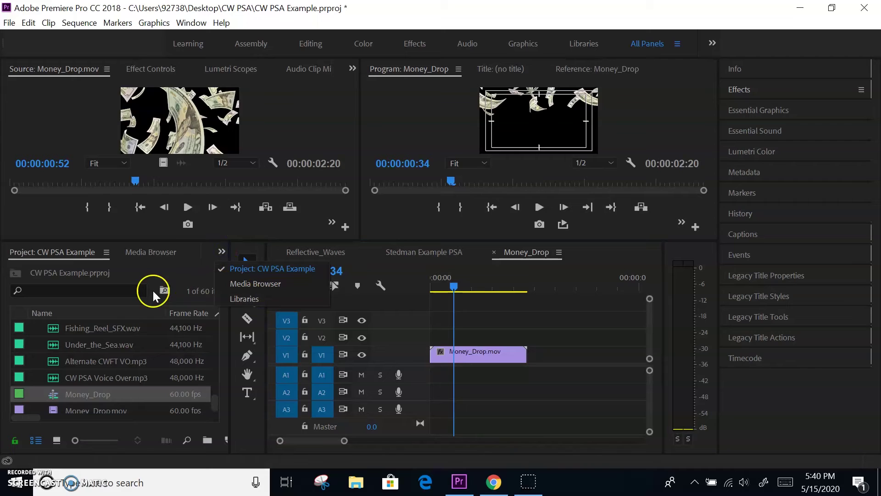
left_click(224, 252)
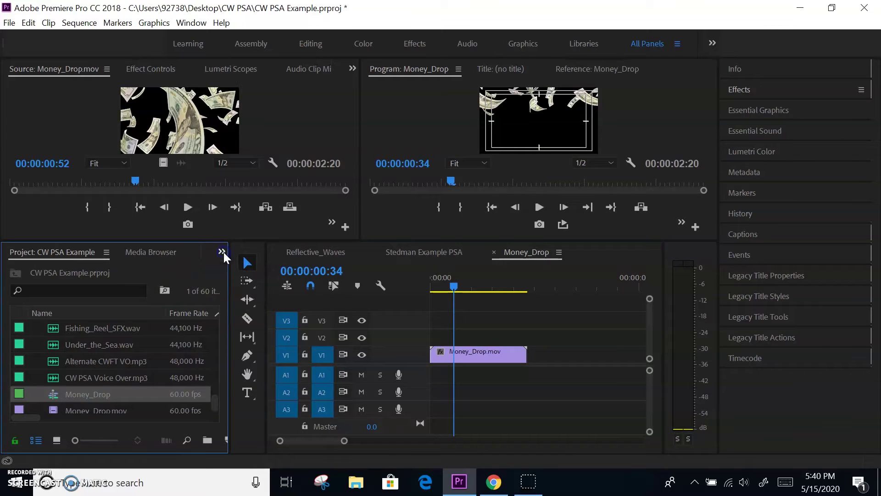
Step: Find Cross Dissolve among the Dissolve video transitions and set it as the default transition
left_click(777, 87)
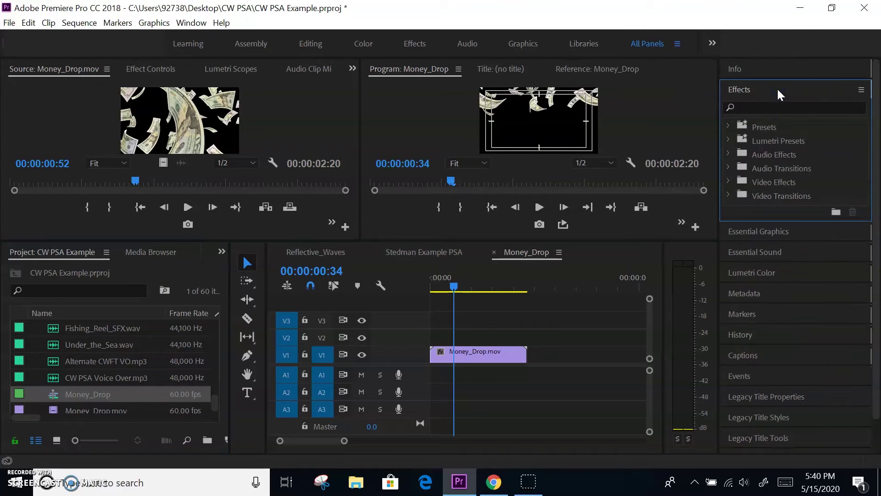
left_click(728, 194)
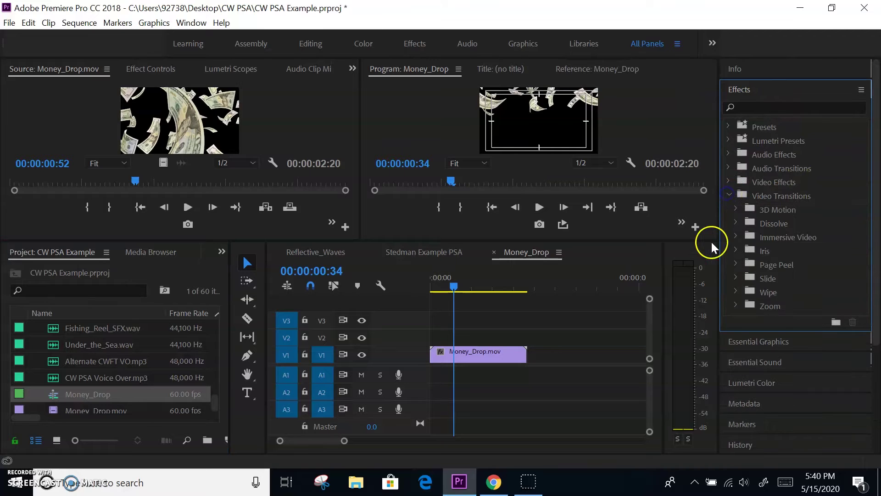
left_click(736, 221)
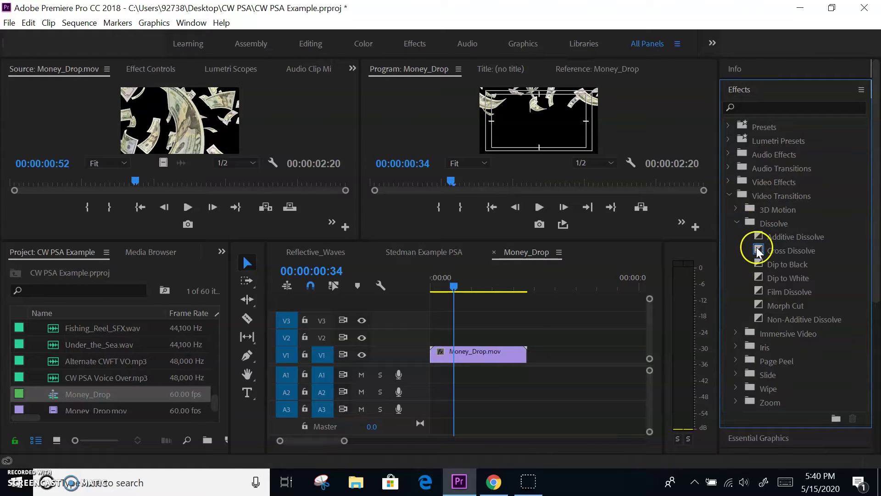
right_click(758, 249)
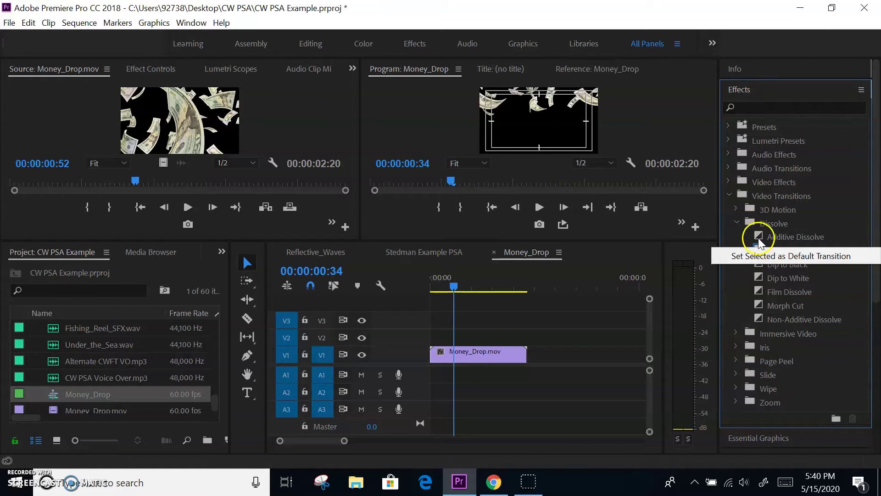
left_click(733, 222)
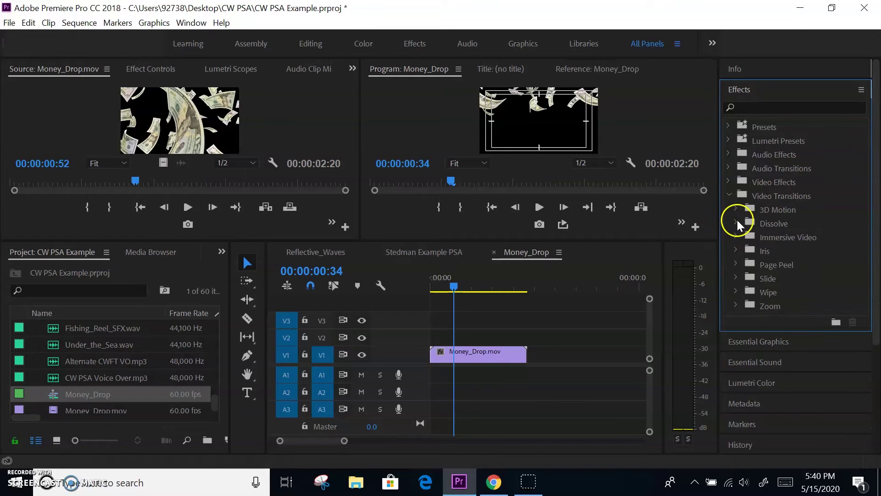
left_click(736, 222)
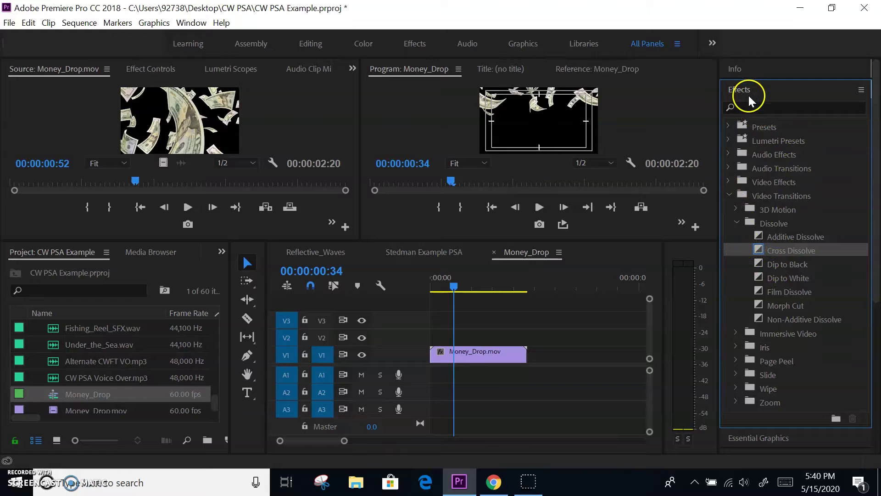
right_click(759, 249)
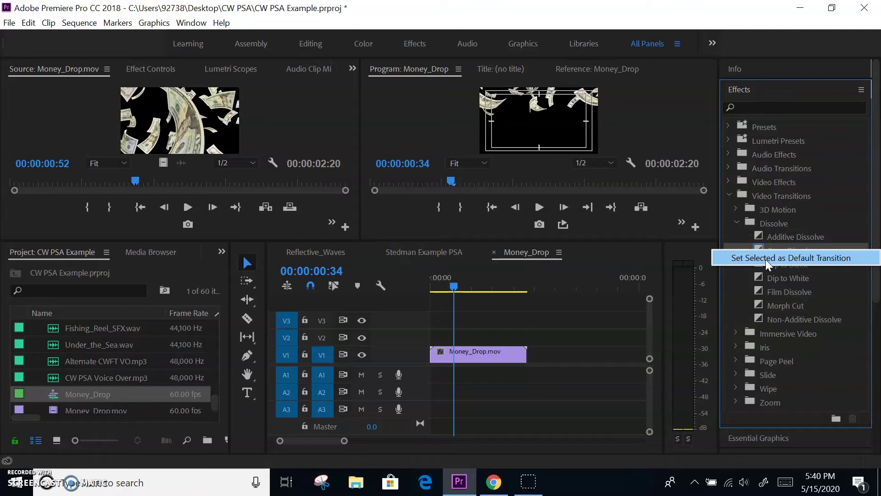
left_click(765, 259)
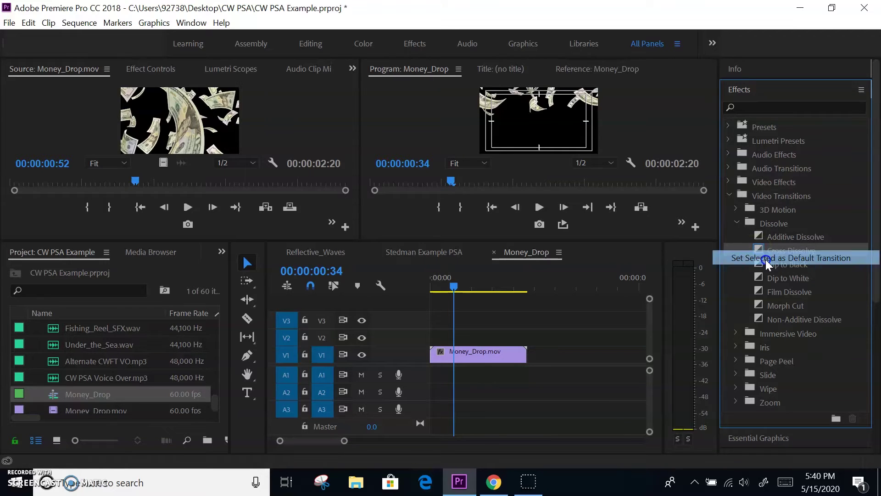
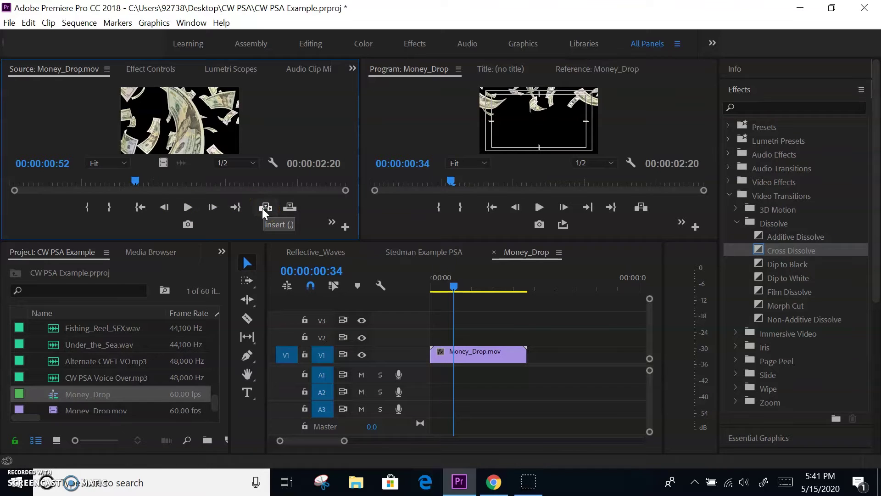
left_click(290, 207)
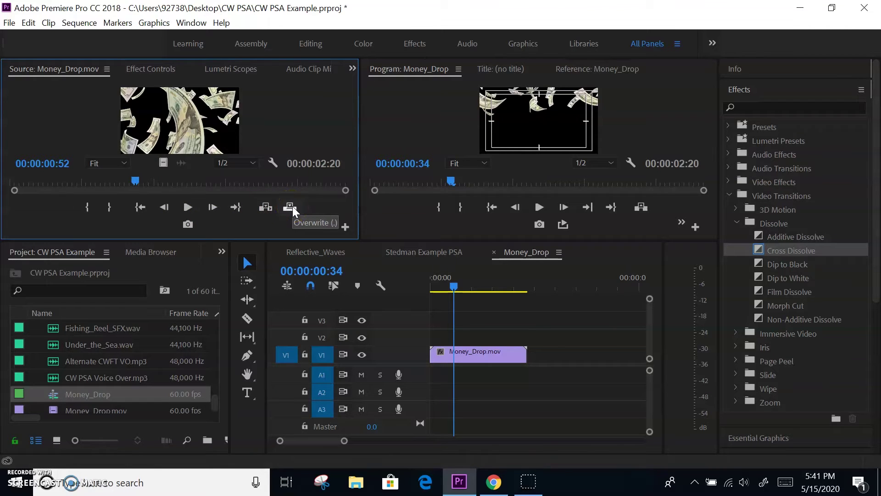
left_click(270, 207)
left_click(288, 208)
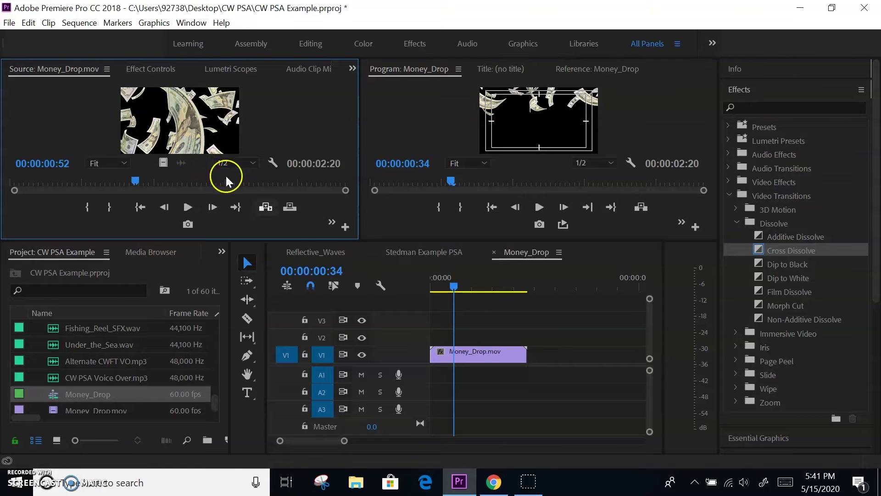
Step: Move the Money_Drop sequence playhead to 00:00:01:06 and load Delicate_Current.mp4 into the source monitor
mouse_move(460, 287)
left_mouse_down()
mouse_move(505, 287)
mouse_move(476, 287)
left_mouse_up()
scroll(96, 376, "up", 2)
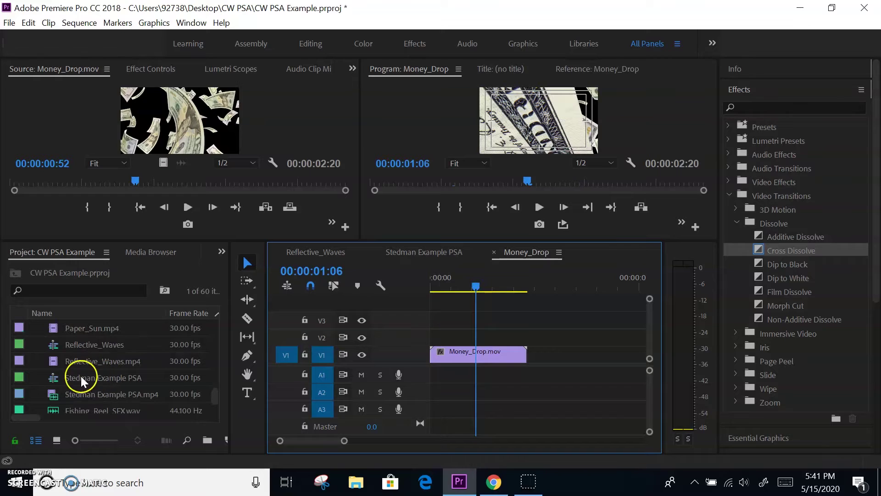
scroll(69, 363, "up", 1)
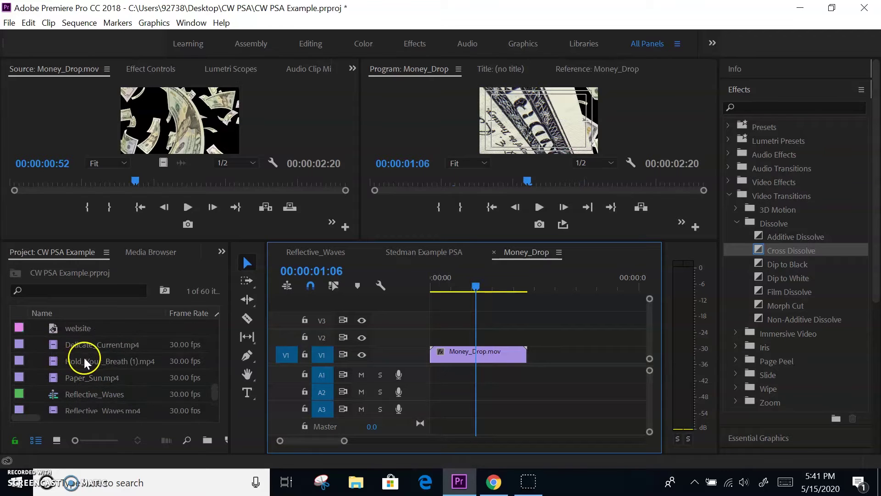
scroll(78, 363, "up", 1)
scroll(112, 374, "down", 1)
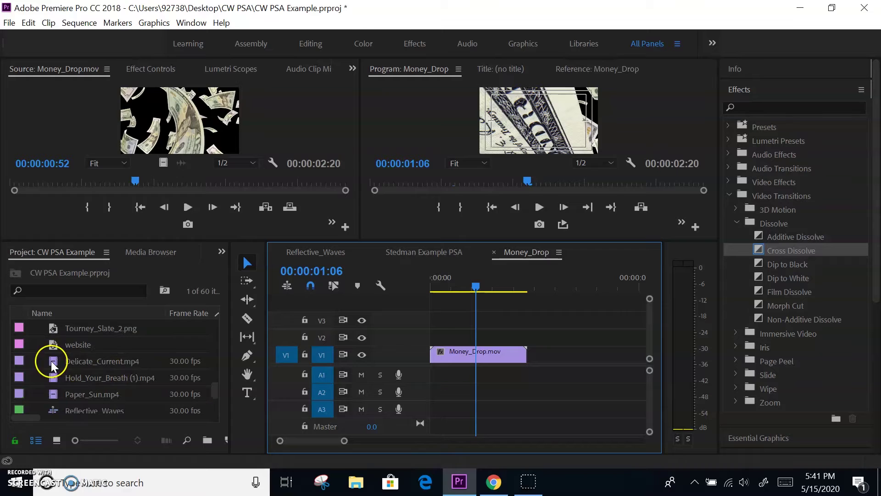
double_click(53, 363)
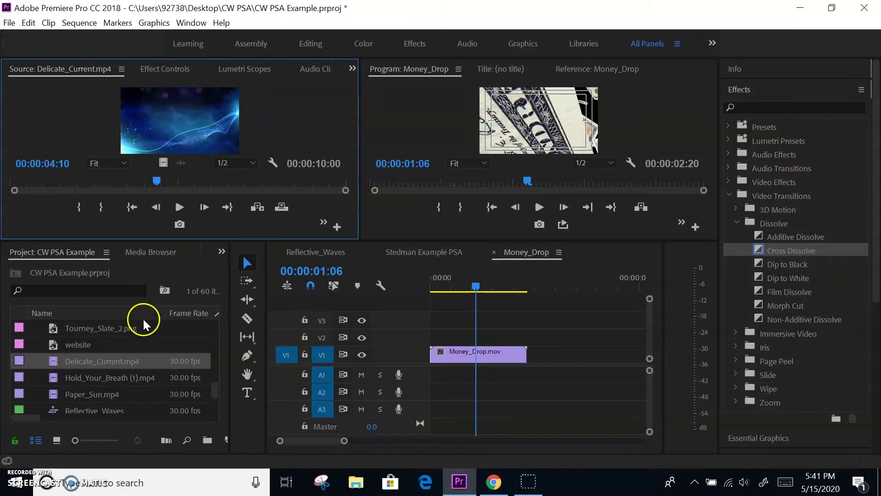
Step: Mark the section of Delicate_Current.mp4 from 00:00:04:10 to 00:00:06:04 with in and out points
left_click(255, 216)
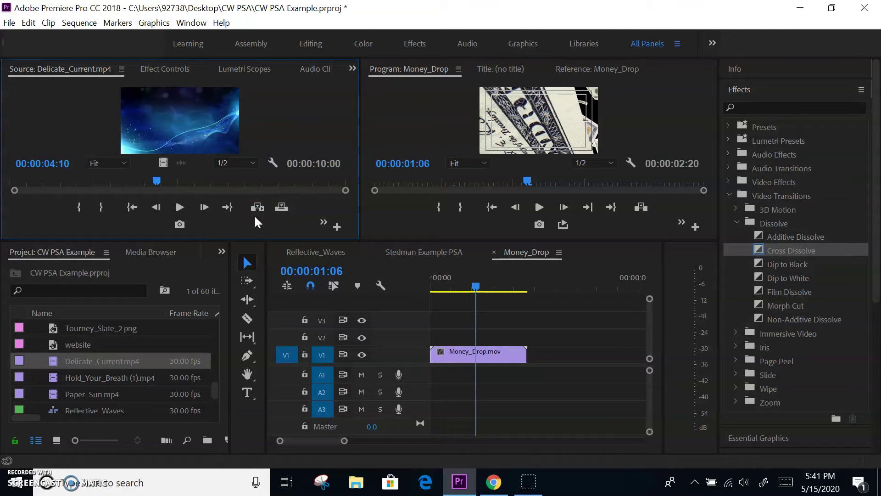
left_click(257, 207)
left_click(219, 164)
left_click(78, 207)
left_click_drag(156, 182, 216, 184)
left_click(108, 209)
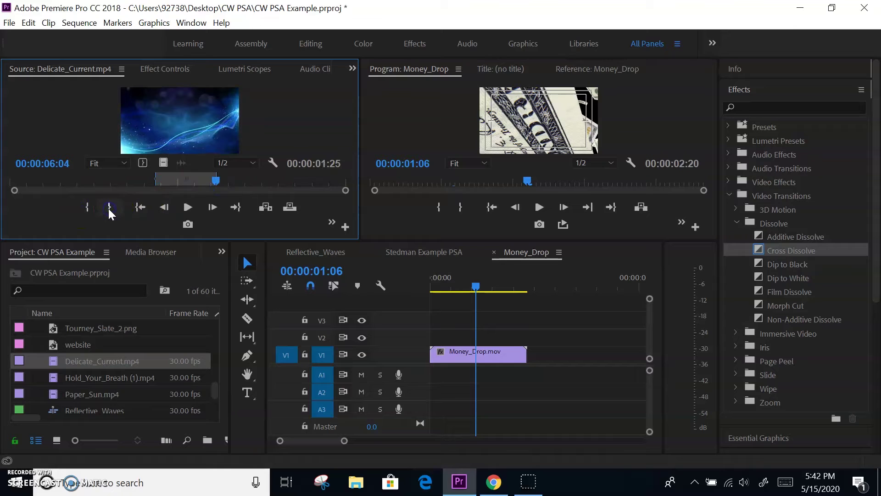
Step: Try inserting the marked Delicate_Current.mp4 section at the sequence playhead, scrub through the edit and undo it
left_click(265, 207)
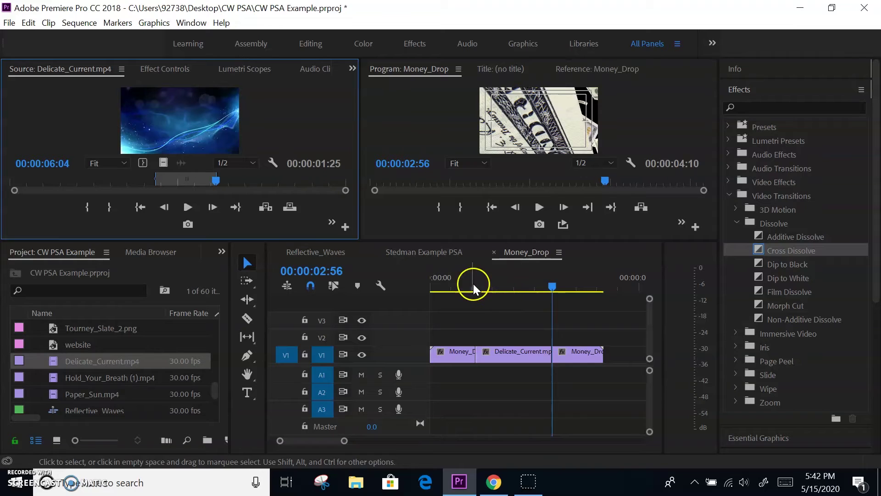
left_click_drag(458, 283, 574, 284)
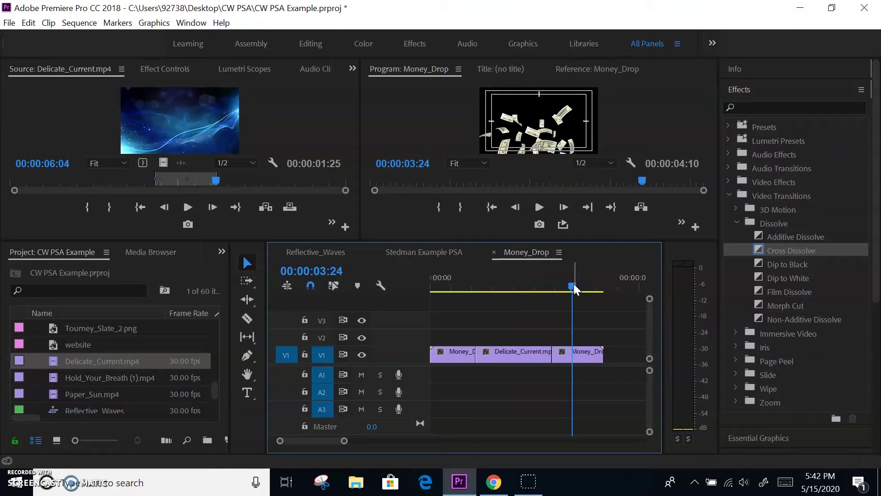
key("ctrl+z")
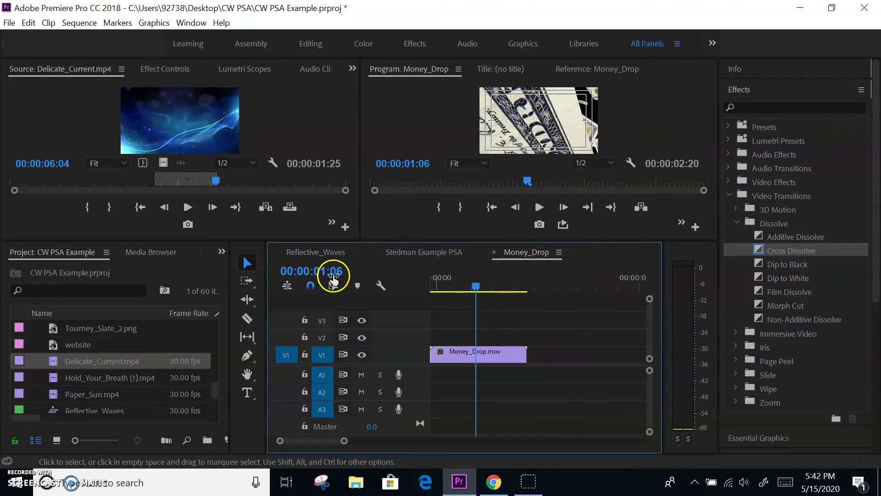
Step: Overwrite the Money_Drop sequence from the playhead with the marked Delicate_Current.mp4 section and scrub to 00:00:02:05
left_click(290, 208)
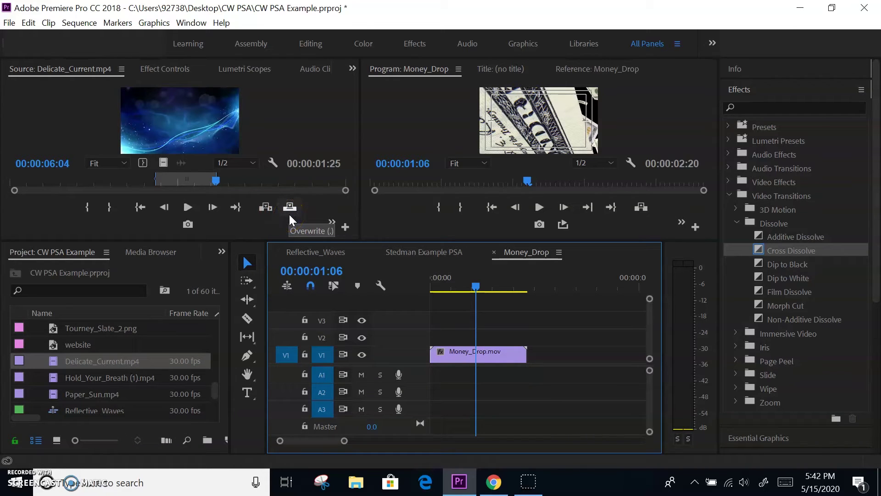
left_click(294, 217)
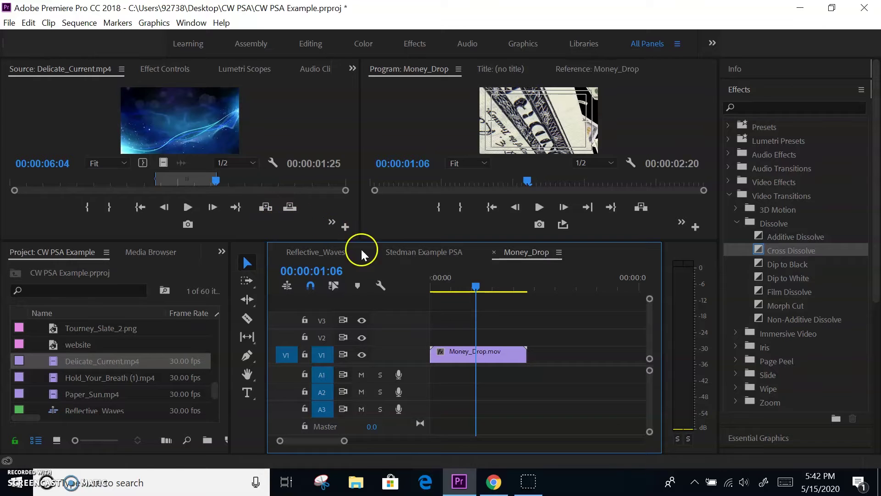
left_click(291, 206)
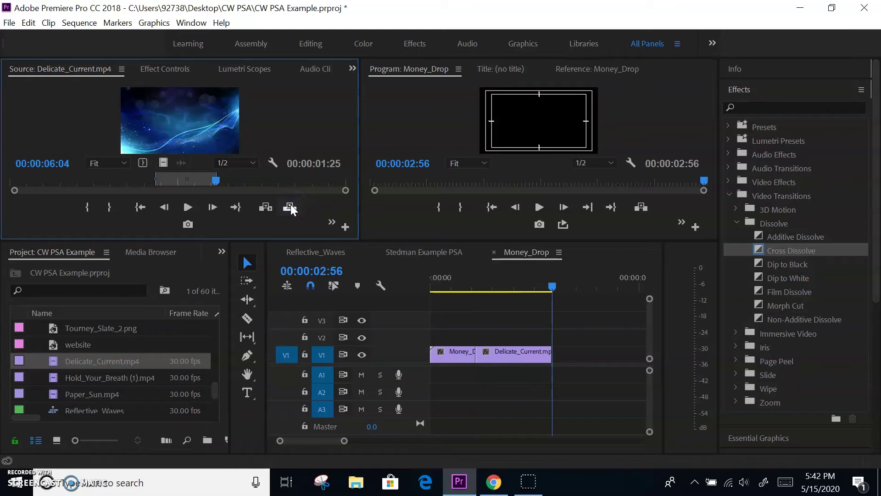
left_click_drag(464, 284, 519, 298)
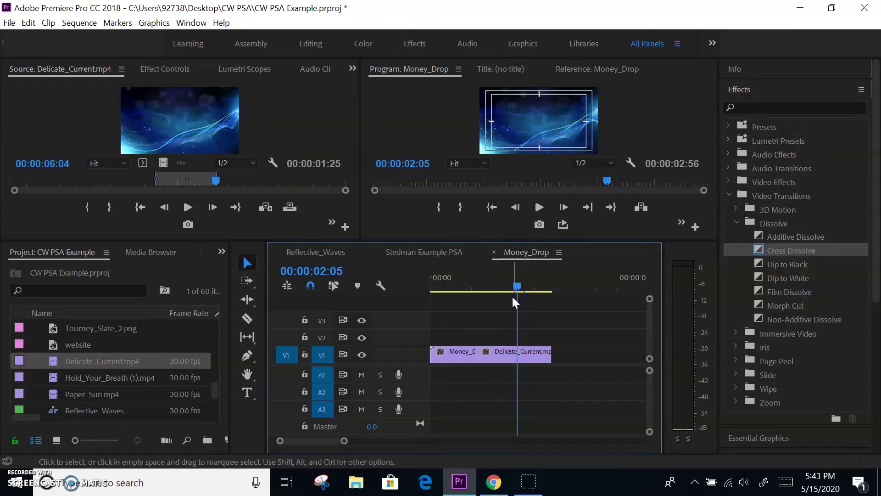
Step: Move the sequence playhead to 00:00:00:55 and examine the source clip's frame export formats and project import option without exporting
left_click(187, 224)
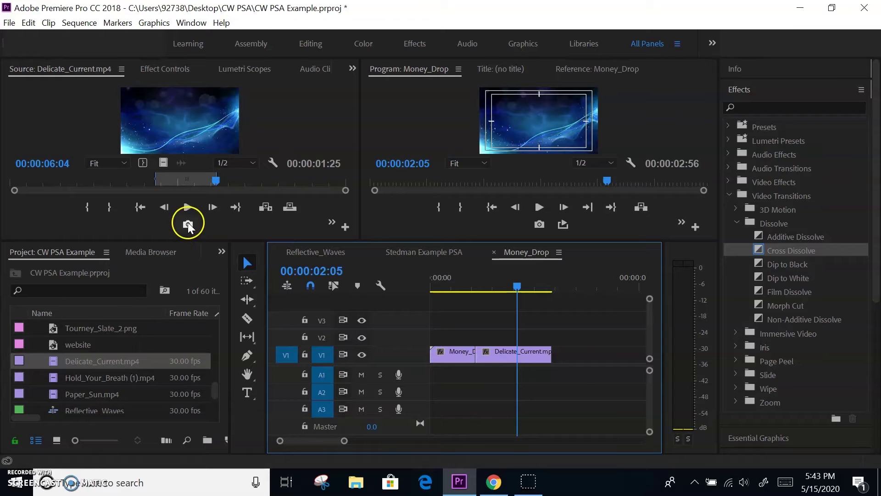
mouse_move(472, 282)
left_mouse_down()
mouse_move(457, 285)
mouse_move(470, 285)
left_mouse_up()
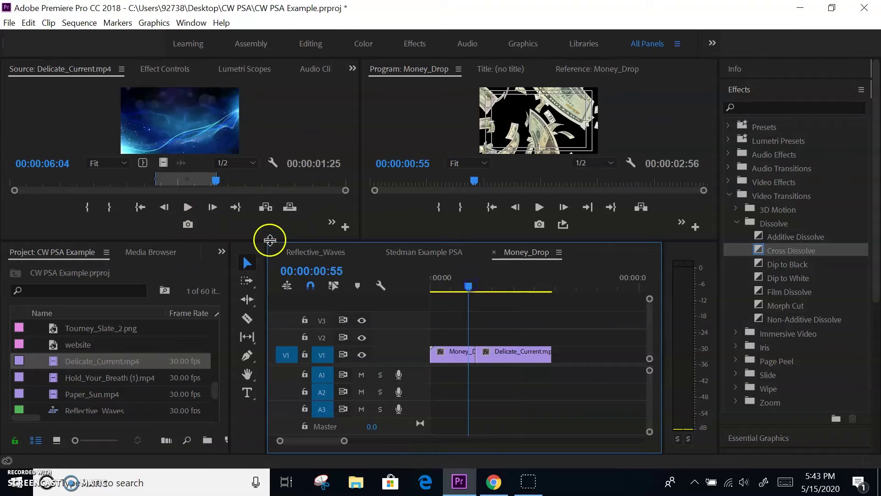
left_click(188, 225)
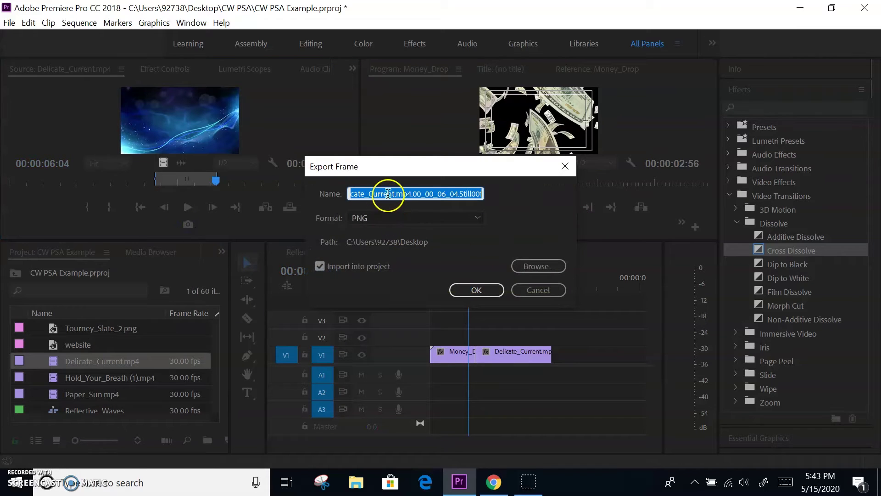
left_click(430, 219)
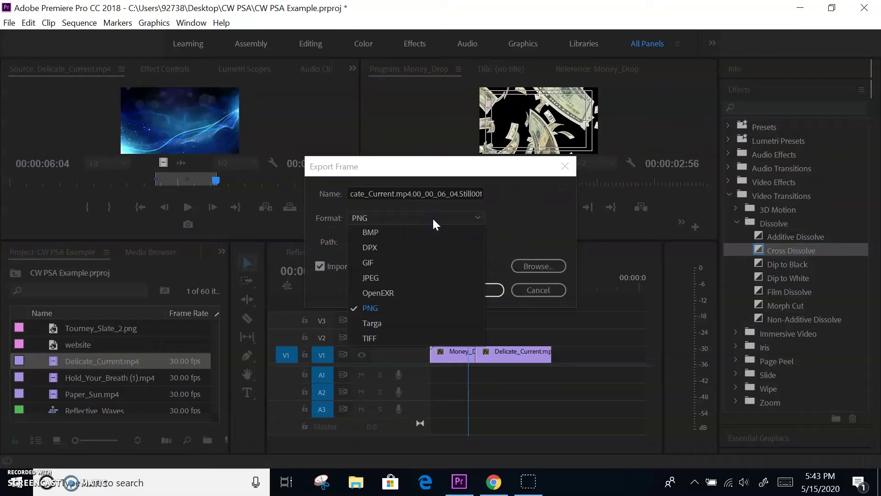
left_click(433, 217)
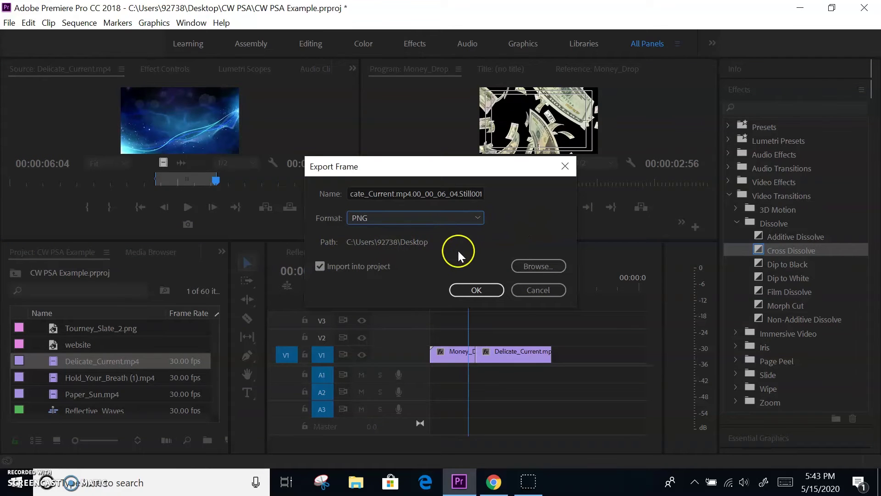
left_click(416, 216)
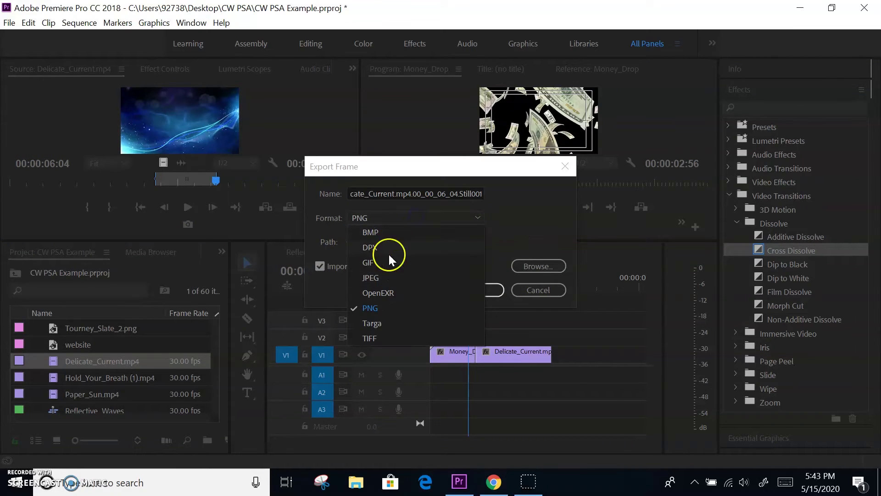
left_click(397, 217)
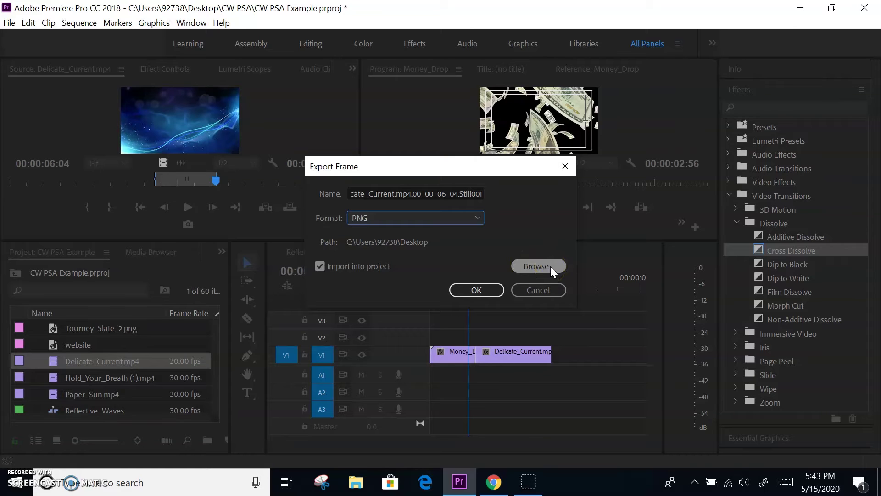
left_click(337, 284)
left_click(320, 266)
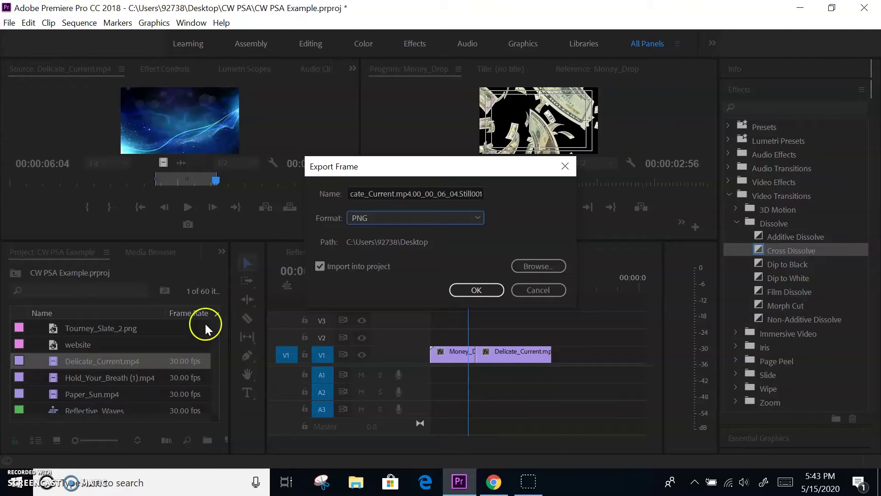
left_click(540, 290)
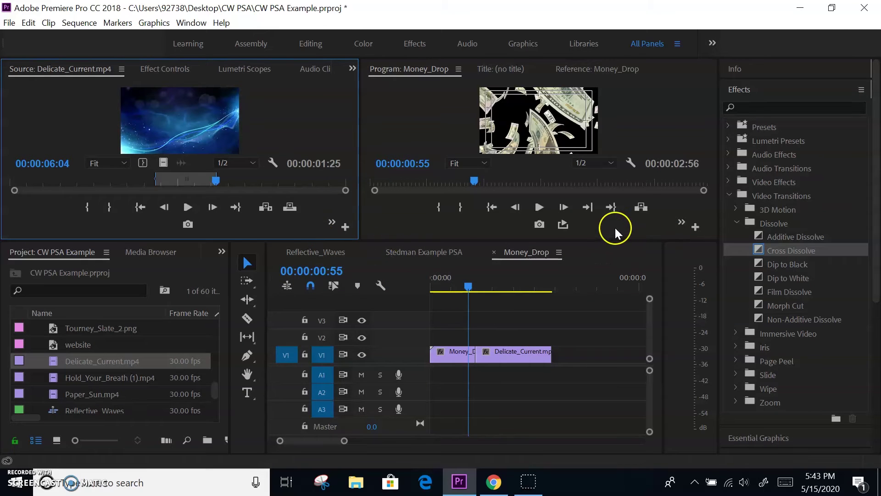
Step: Place Hold_Your_Breath (1).mp4 on track V1 directly after the Delicate_Current.mp4 clip in the Money_Drop sequence
left_click(642, 209)
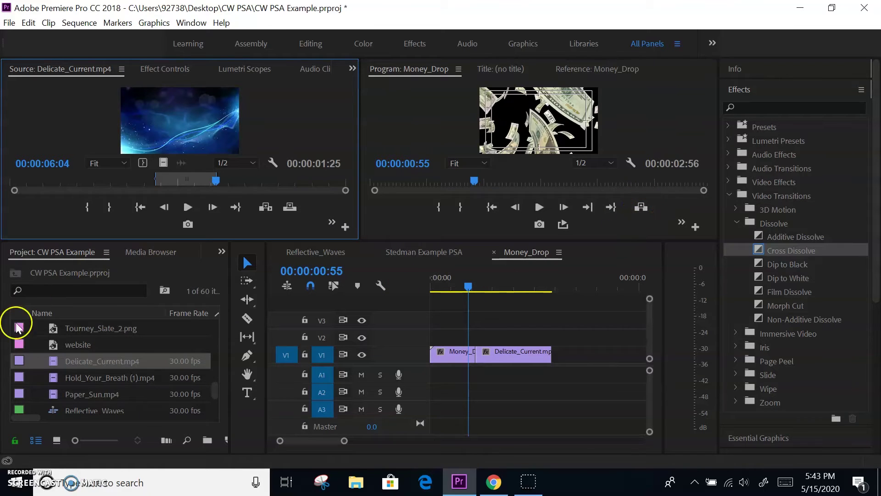
left_click_drag(54, 377, 541, 355)
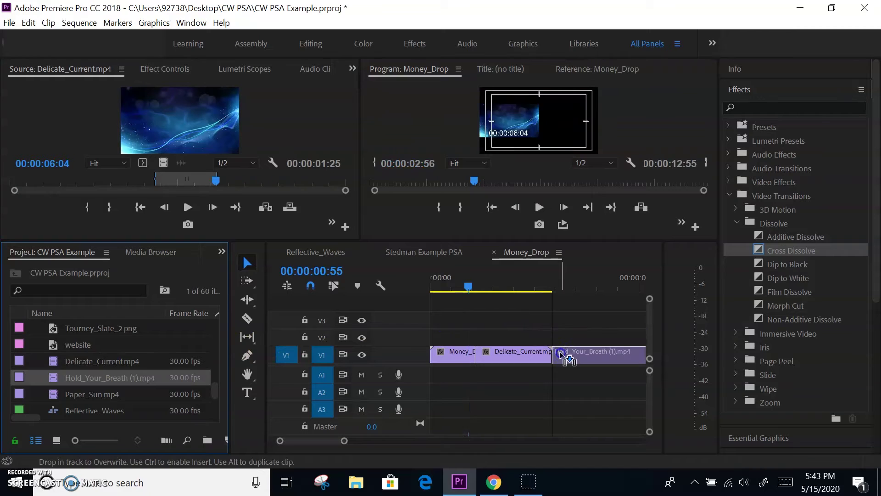
left_click(638, 212)
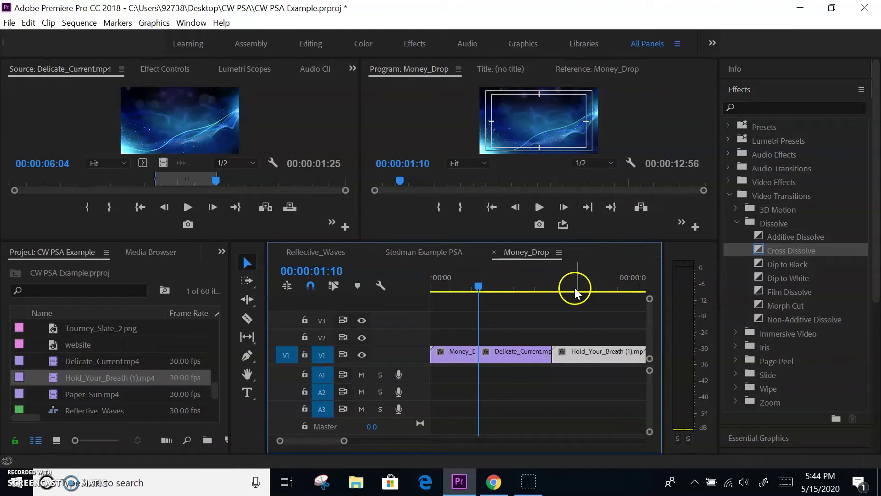
Step: Mark the Delicate_Current.mp4 clip in the sequence with in and out points up to 00:00:02:52 and lift it out
left_click(532, 313)
mouse_move(508, 287)
left_mouse_down()
mouse_move(555, 287)
mouse_move(475, 290)
mouse_move(553, 286)
left_mouse_up()
key("i")
key("o")
left_click(461, 245)
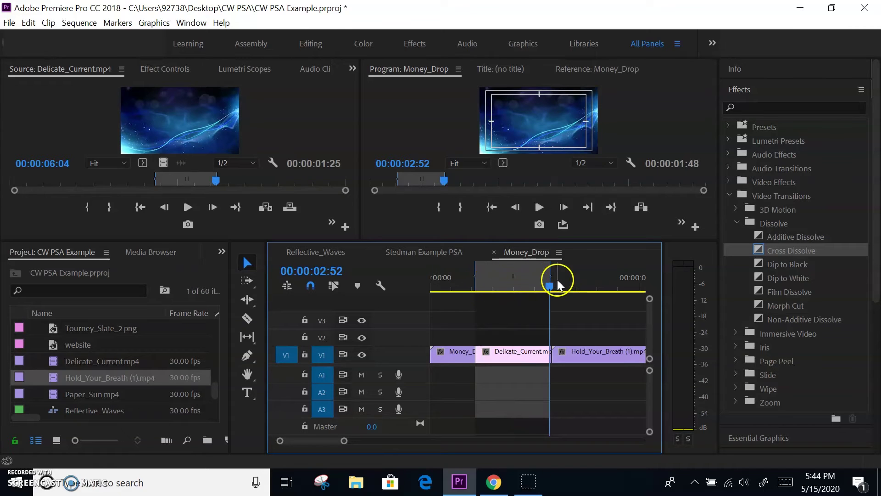
left_click(641, 207)
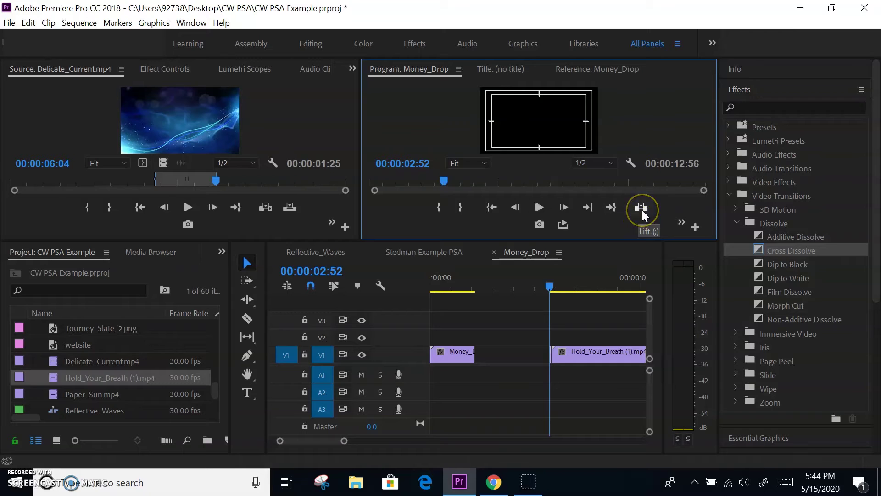
Step: Add the Extract control to the Program monitor's transport controls
left_click(696, 227)
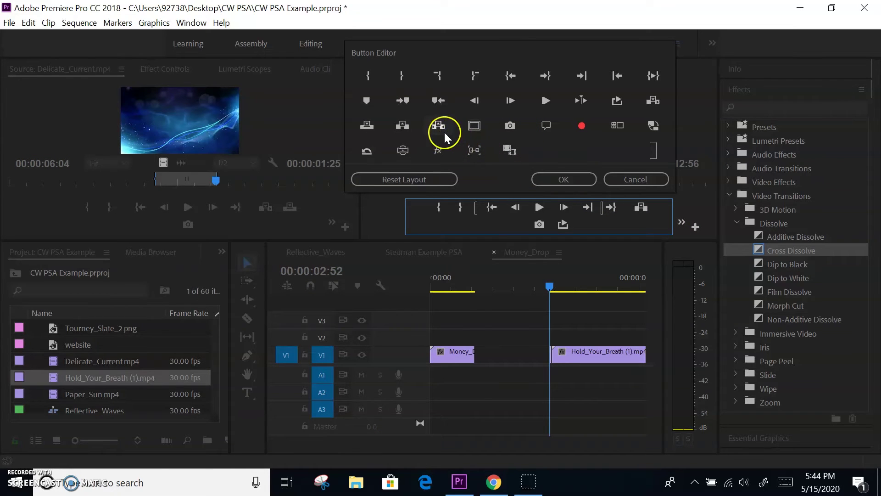
left_click_drag(438, 125, 587, 223)
left_click(563, 179)
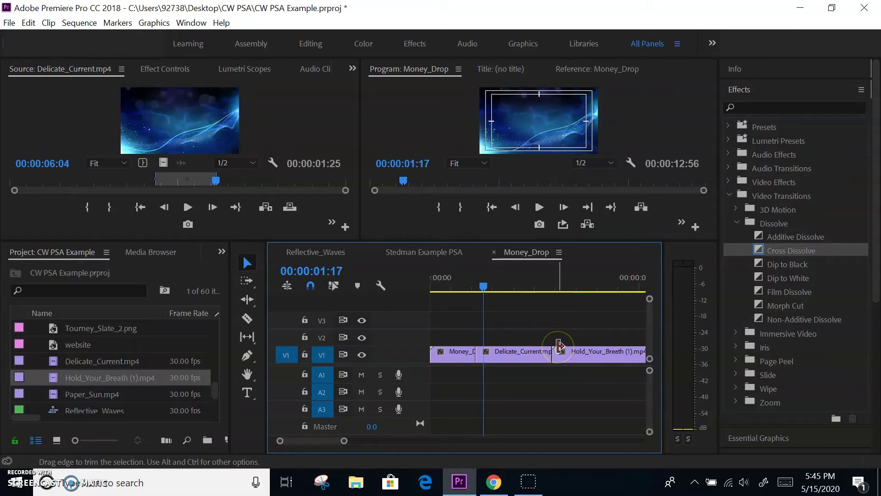
Step: Mark the Delicate_Current.mp4 clip in the sequence with in and out points up to 00:00:02:50 and extract it
left_click(504, 349)
left_click_drag(494, 283, 513, 281)
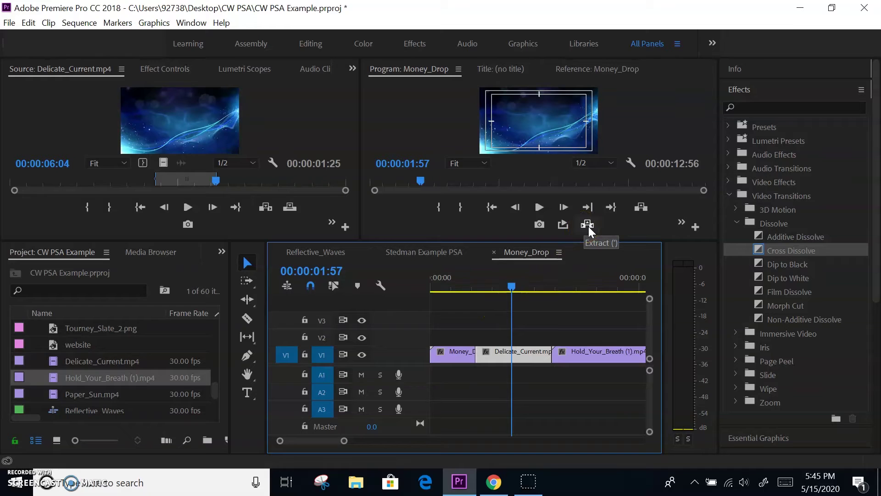
left_click(586, 253)
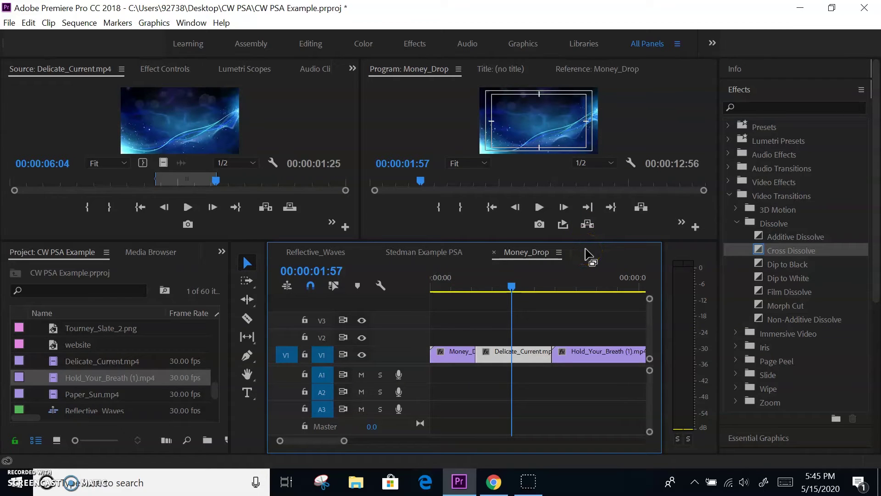
left_click(577, 231)
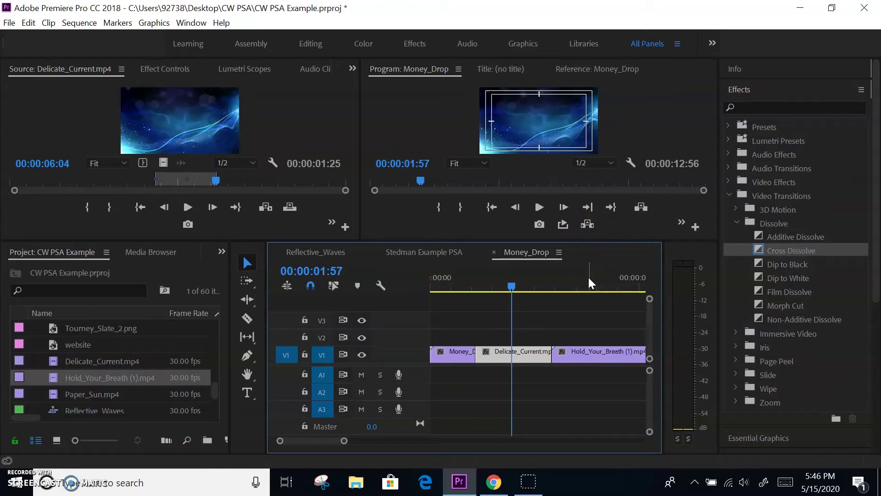
left_click_drag(460, 309, 549, 292)
key("i")
key("o")
left_click(566, 268)
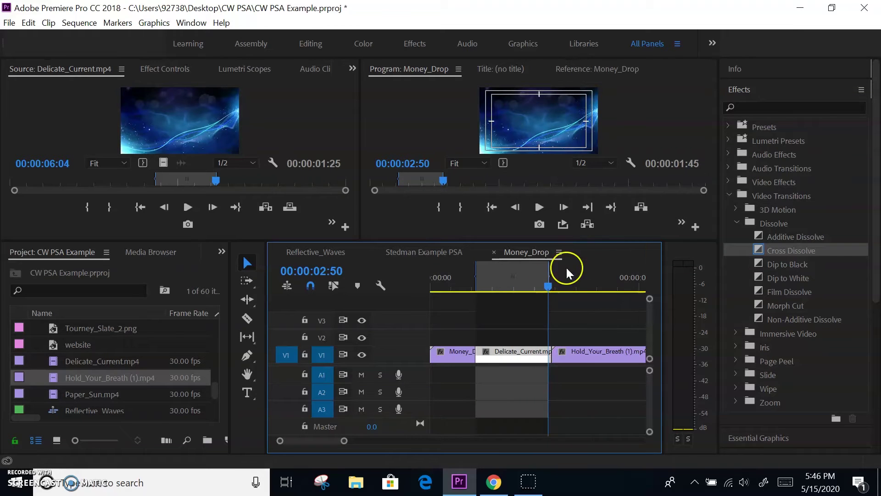
left_click(590, 226)
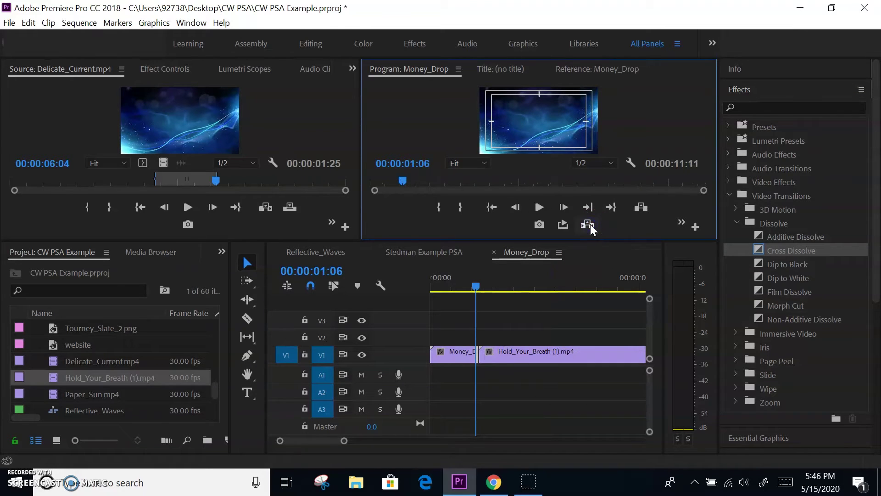
Step: Move the sequence playhead to 00:00:00:57 and examine the source monitor's insert, overwrite and video-only options
mouse_move(476, 284)
left_mouse_down()
mouse_move(506, 284)
mouse_move(469, 288)
left_mouse_up()
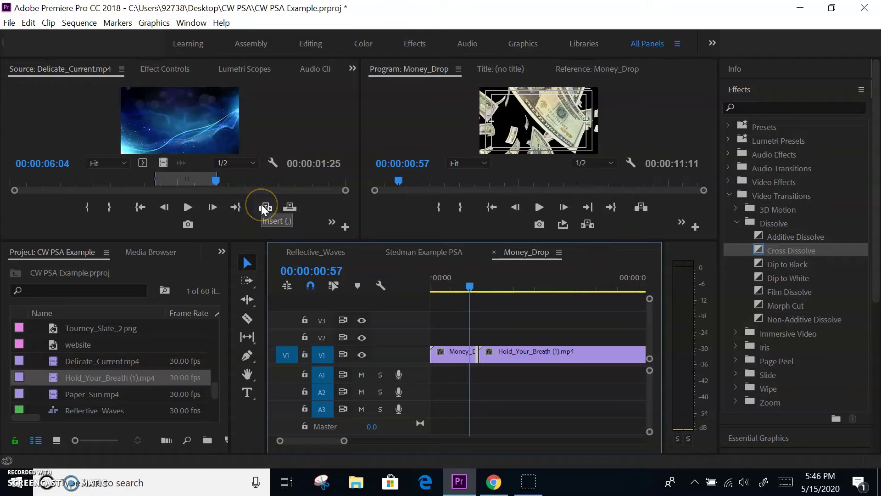
left_click(289, 209)
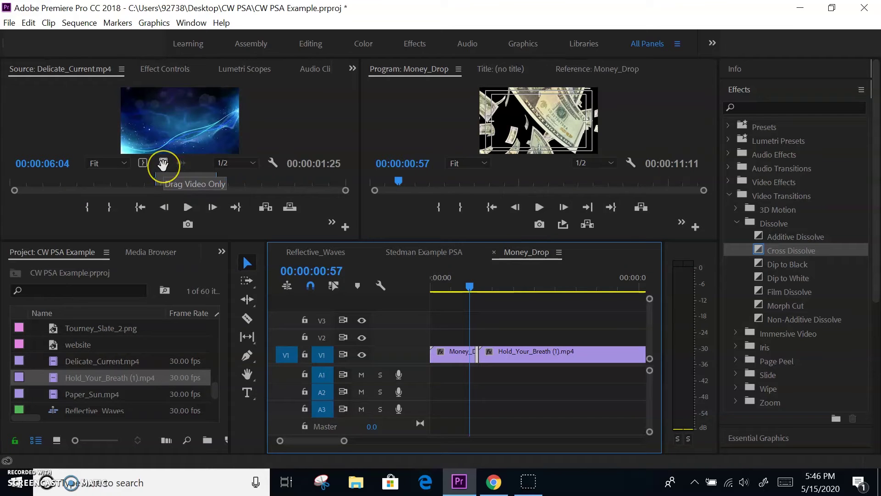
left_click_drag(163, 165, 169, 168)
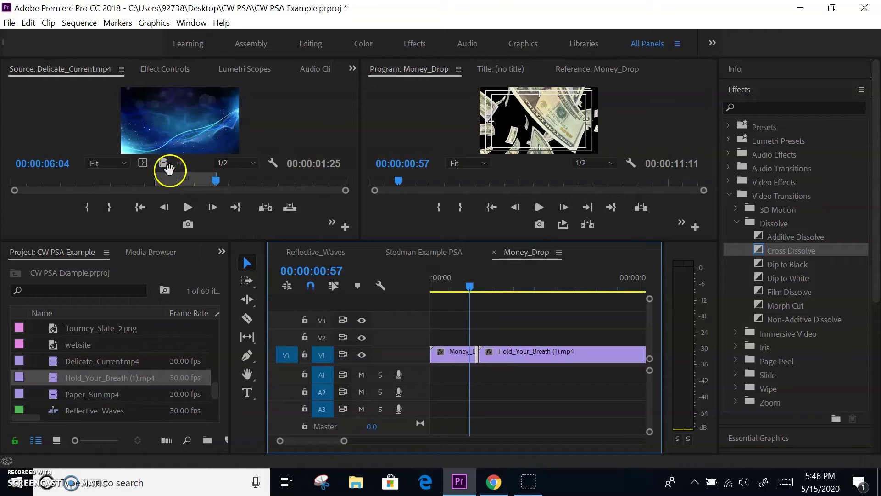
Step: Open Fishing_Reel_SFX.wav from the project in the source monitor and move the sequence playhead to 00:00:01:42
left_click_drag(87, 336, 48, 409)
double_click(48, 409)
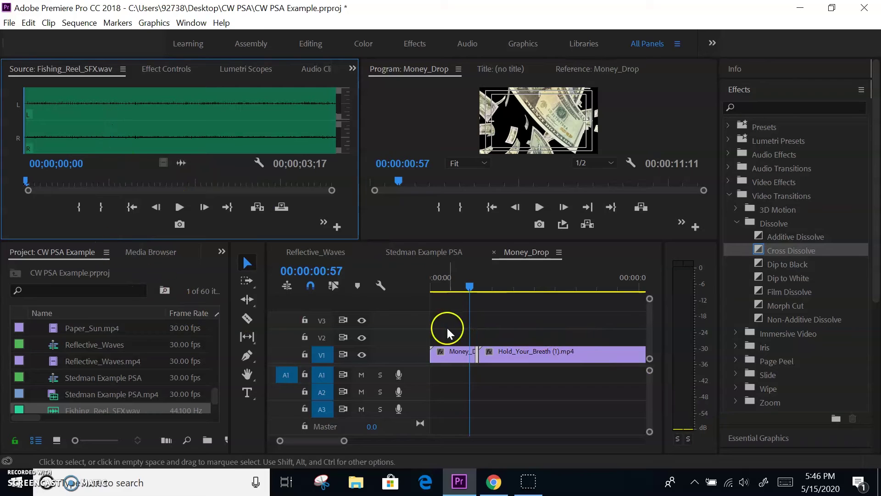
mouse_move(462, 282)
left_mouse_down()
mouse_move(508, 281)
mouse_move(445, 280)
left_mouse_up()
key("Down")
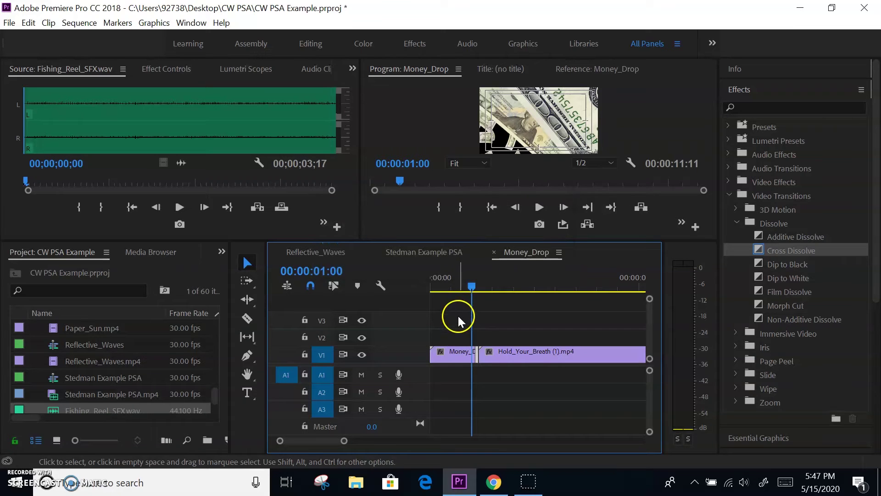
left_click(502, 284)
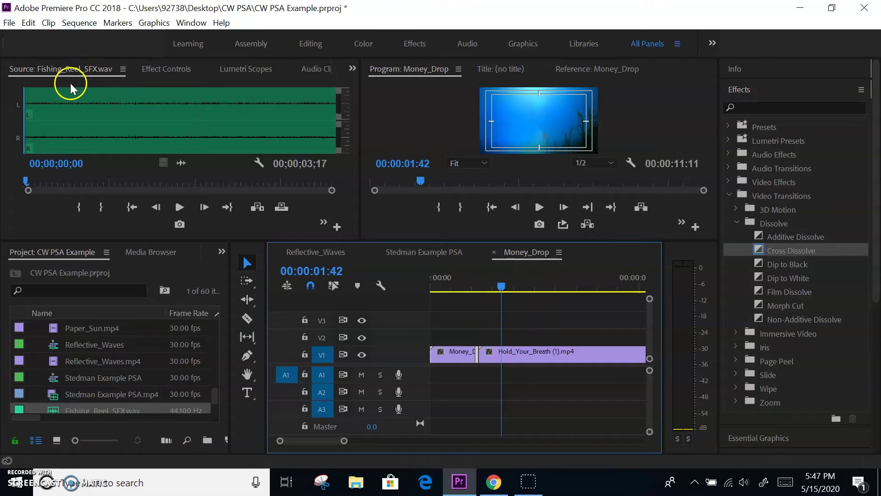
Step: Examine the Add Tracks settings for video track count, video placement and audio submix track type, leaving without adding tracks
left_click(79, 23)
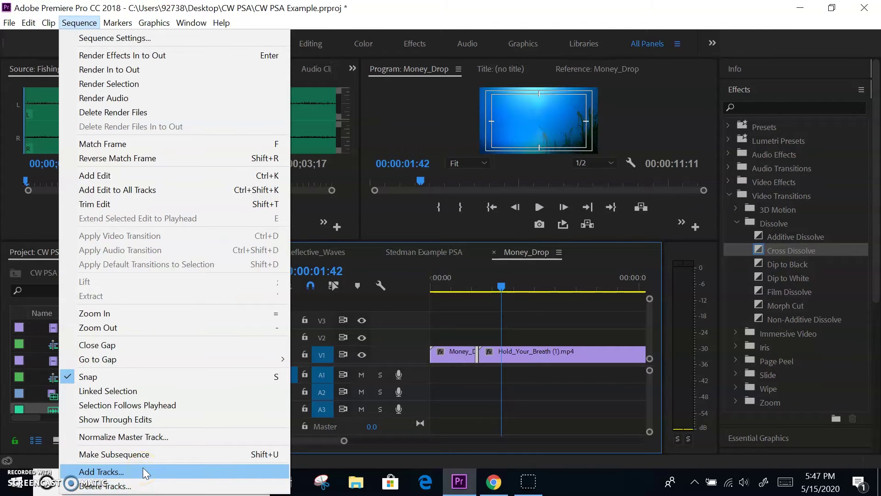
left_click(147, 471)
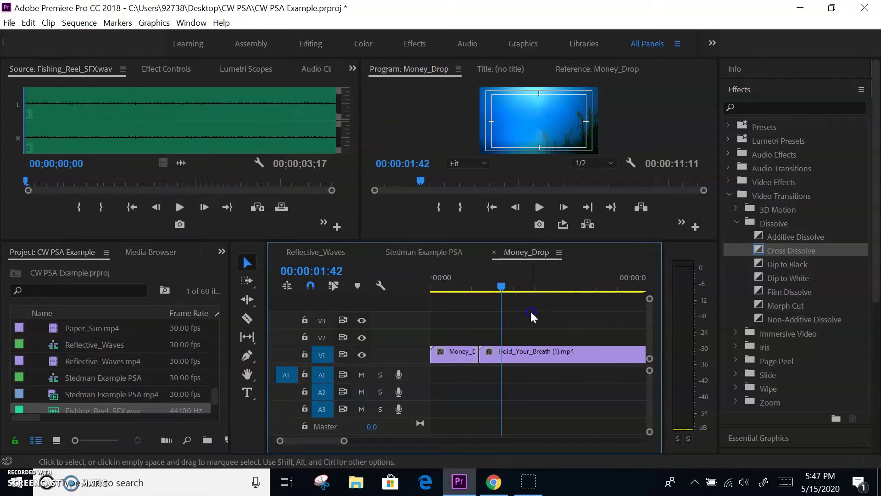
left_click(76, 22)
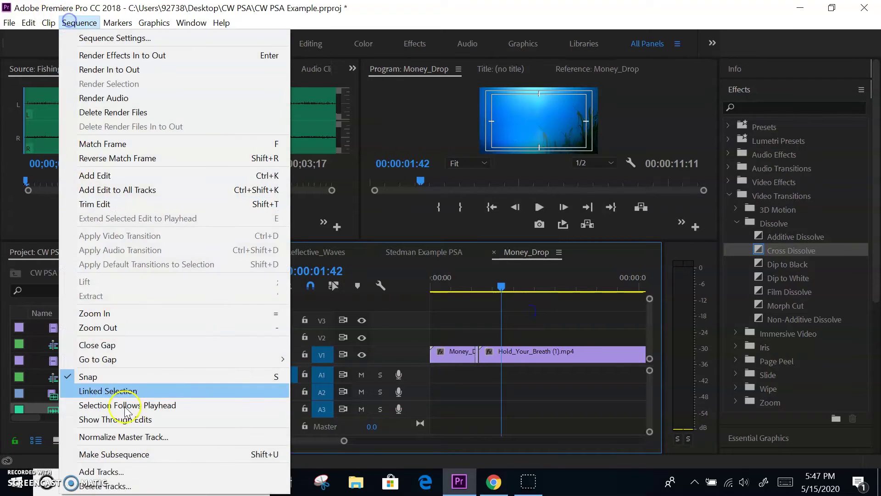
left_click(143, 472)
left_click_drag(664, 236, 561, 123)
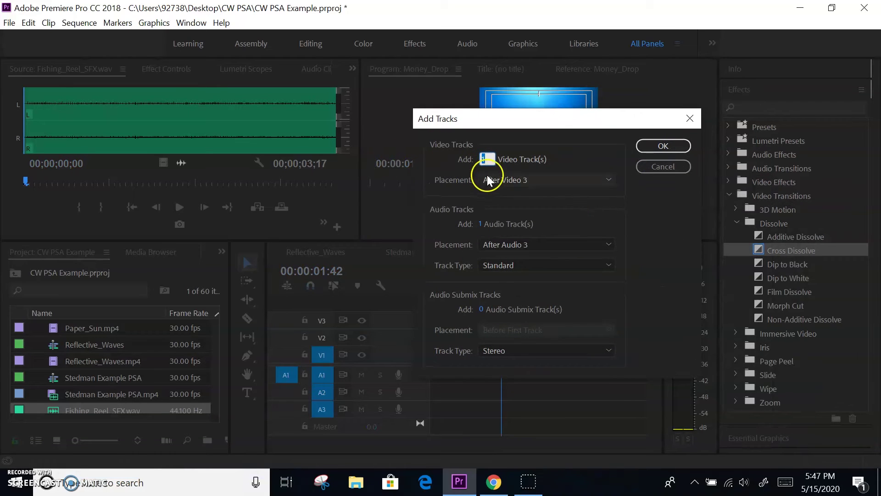
left_click(488, 159)
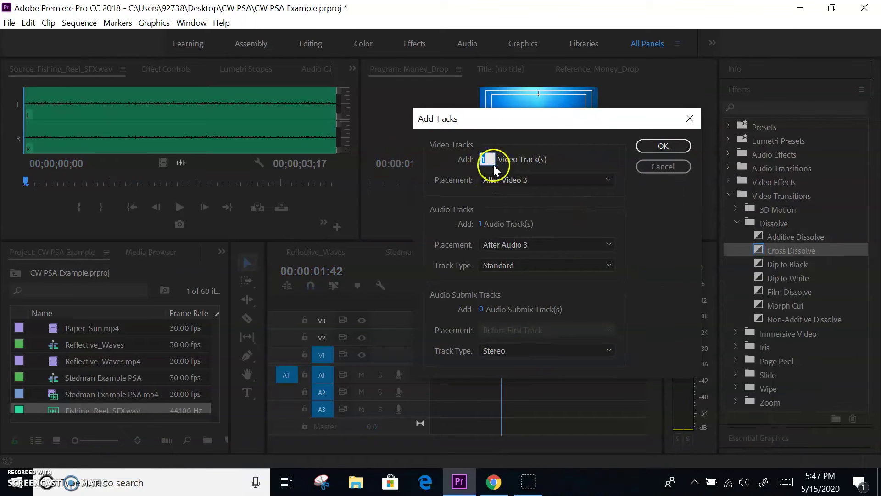
left_click(554, 181)
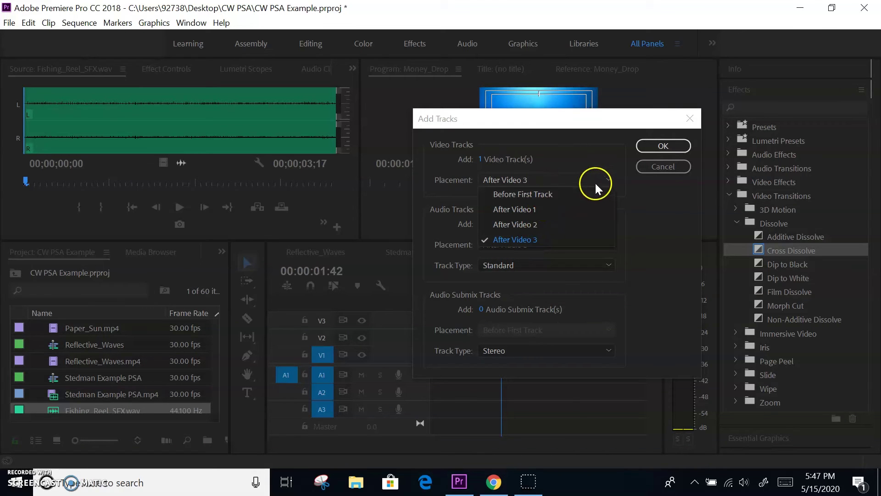
left_click(582, 158)
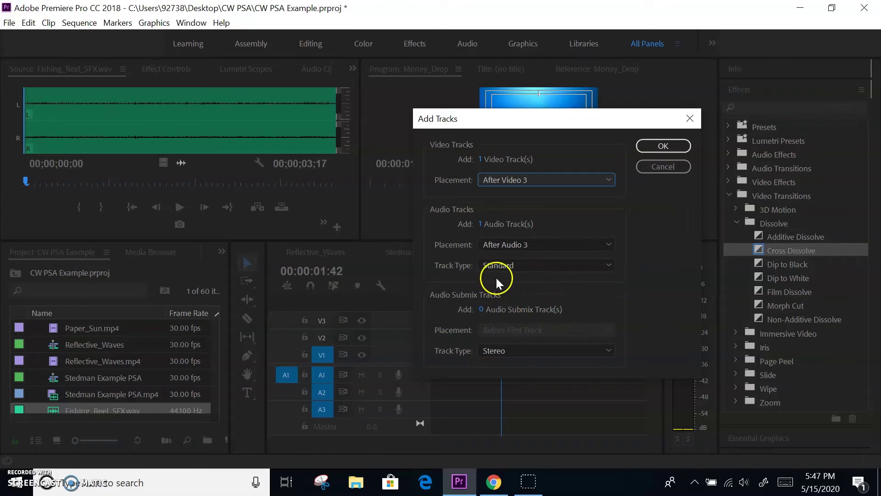
left_click(540, 348)
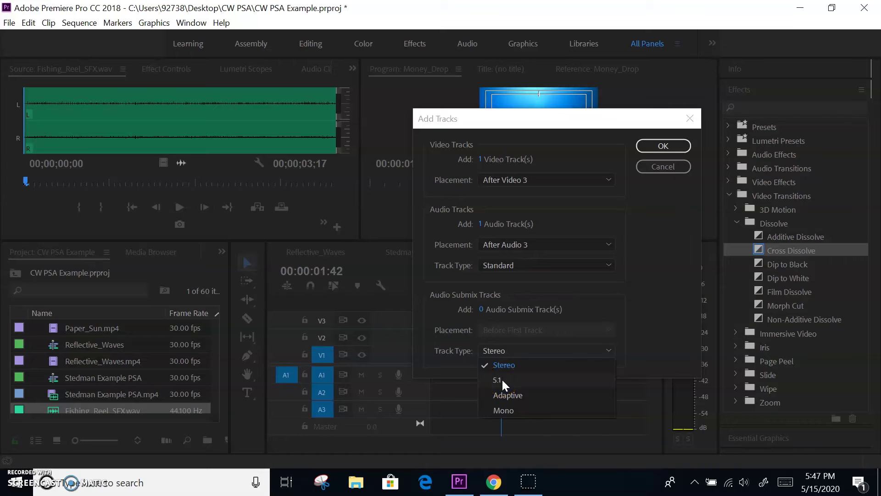
left_click(513, 360)
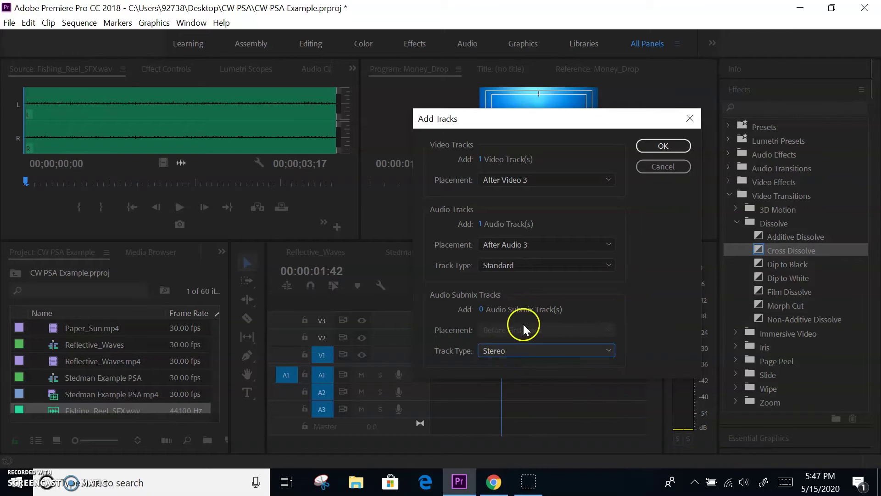
left_click(656, 167)
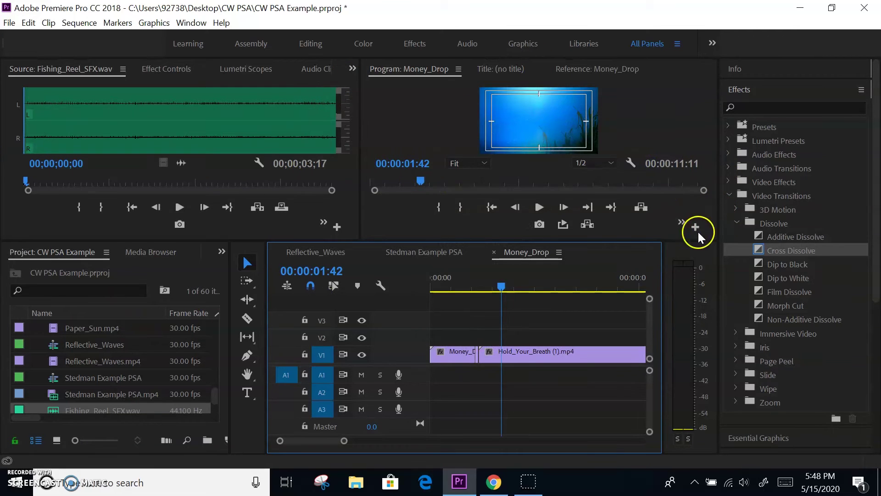
Step: Scrub the Money_Drop sequence to 00:00:01:51 and create a new legacy title named TEXT
left_click(468, 281)
left_click_drag(469, 281, 507, 281)
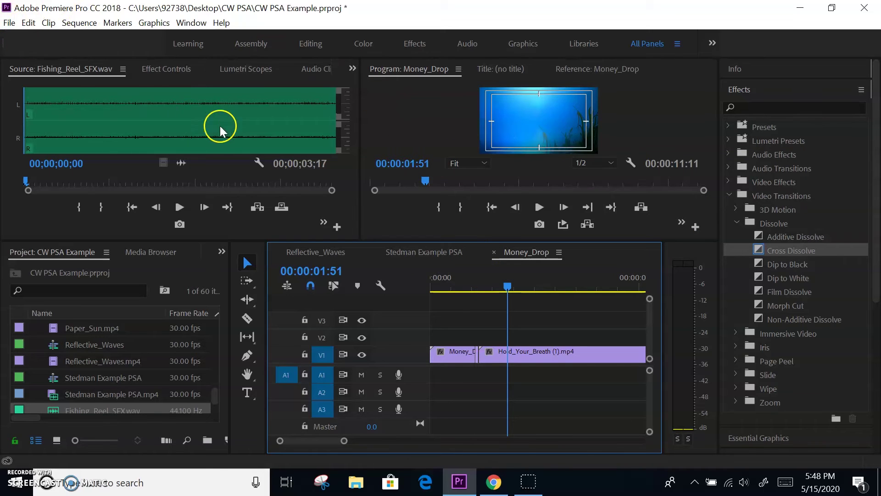
left_click(9, 23)
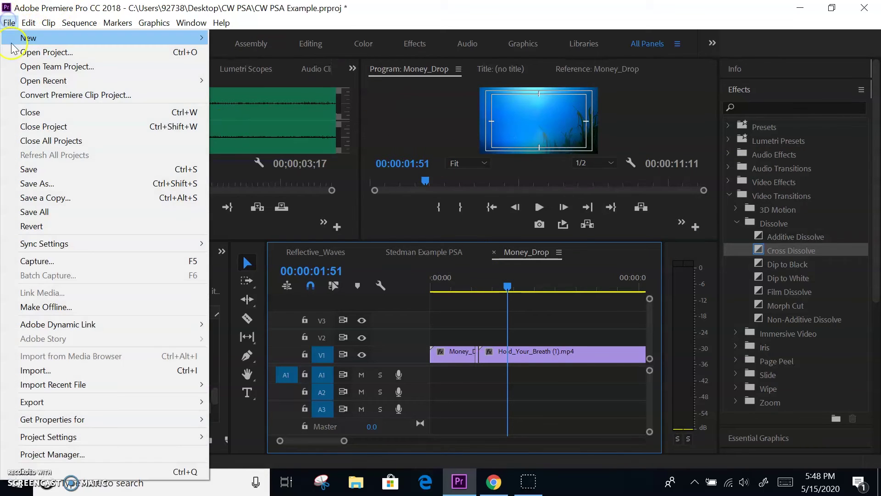
mouse_move(12, 41)
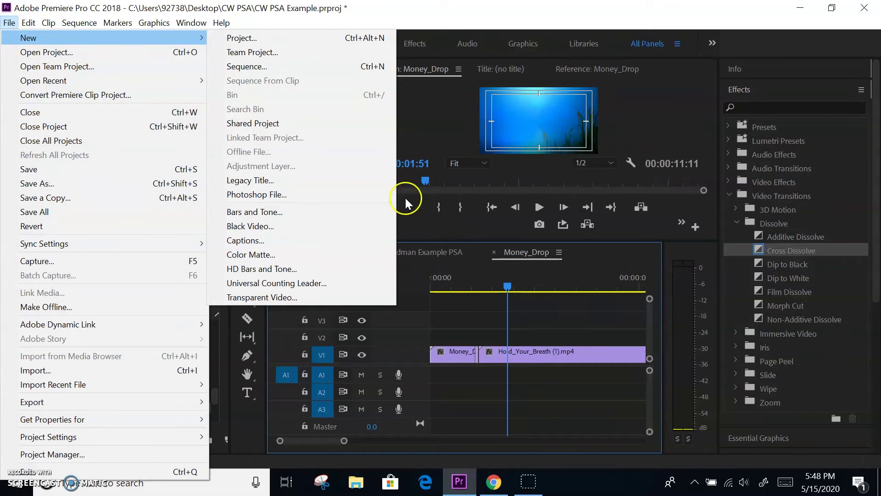
left_click(321, 180)
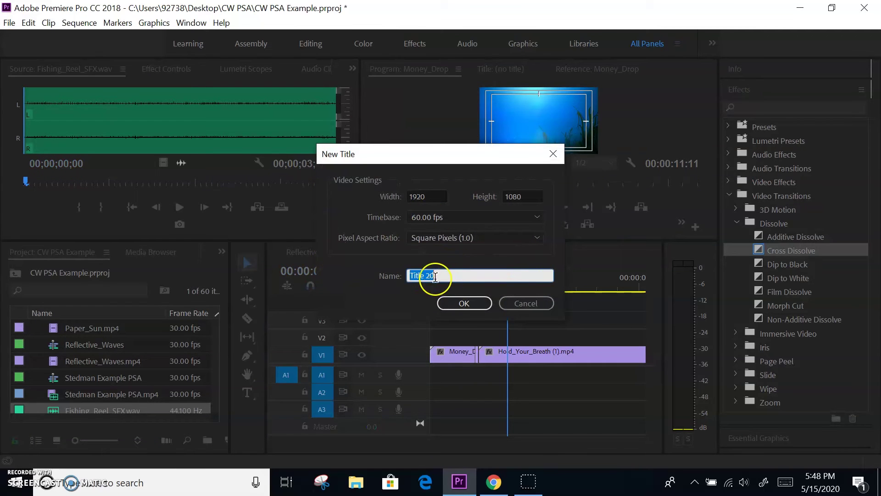
type("TEXT")
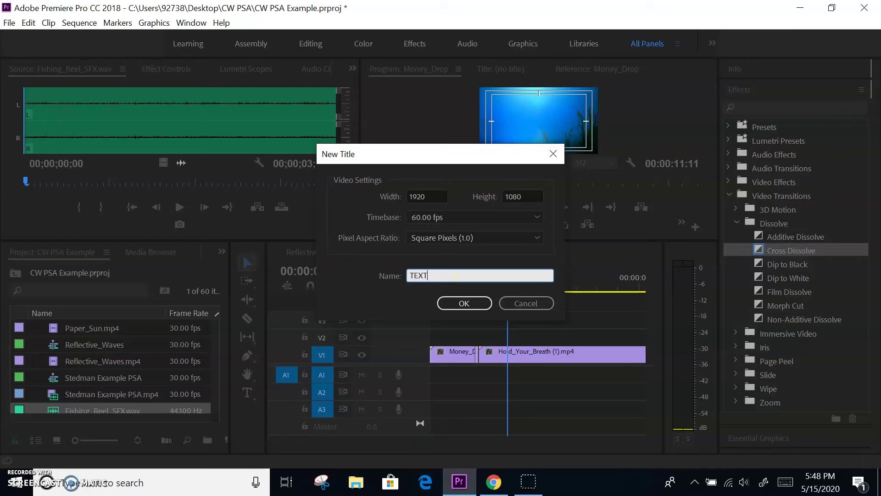
left_click(469, 305)
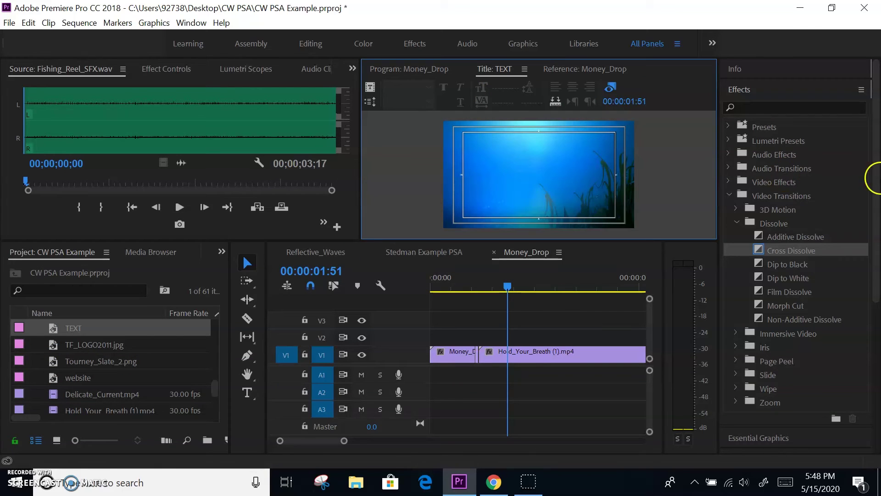
Step: Collapse the Video Transitions folder and the Effects panel
left_click(730, 196)
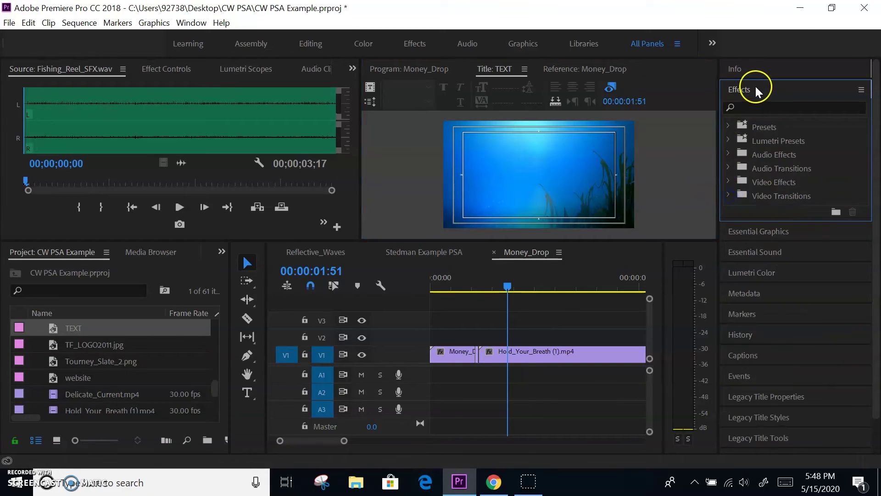
left_click(756, 90)
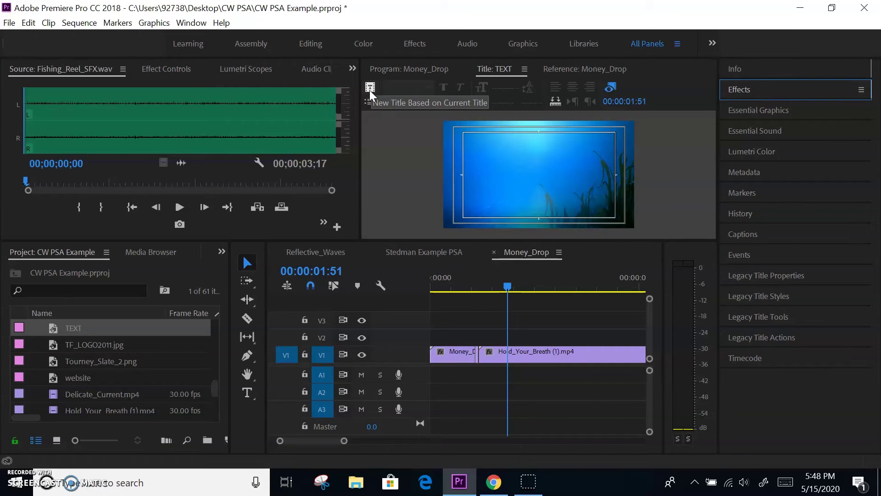
left_click(384, 173)
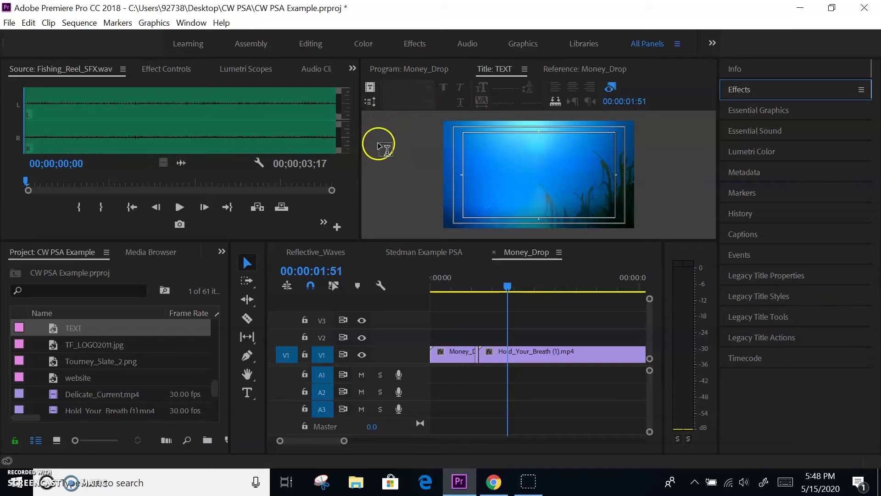
Step: Examine the TEXT title's Roll/Crawl options, including Crawl Right with Start Off Screen and End Off Screen, leaving without applying them
left_click(371, 101)
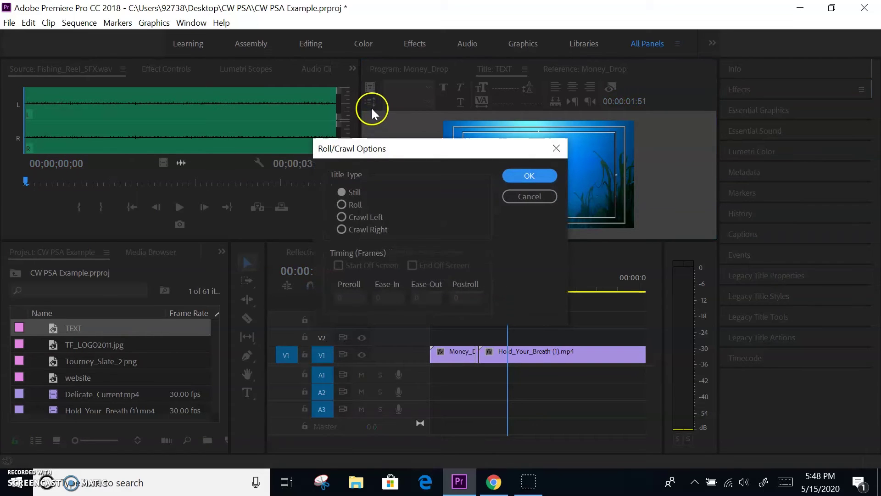
left_click(342, 204)
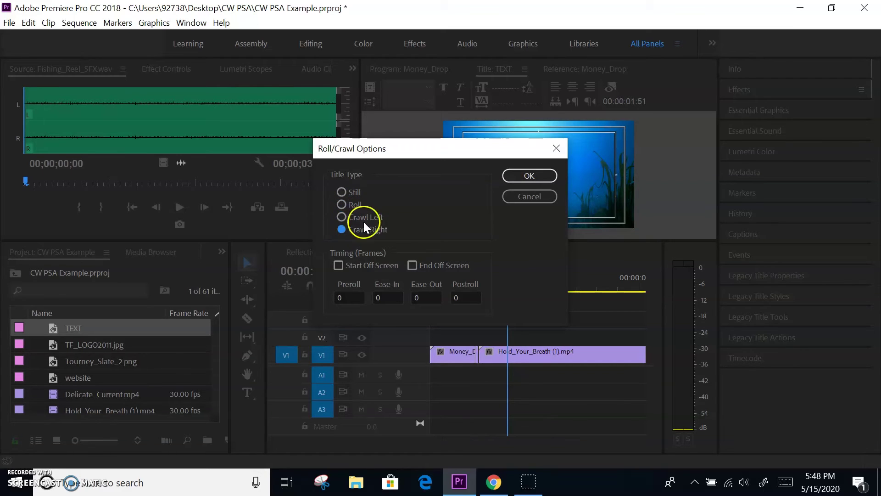
left_click(340, 266)
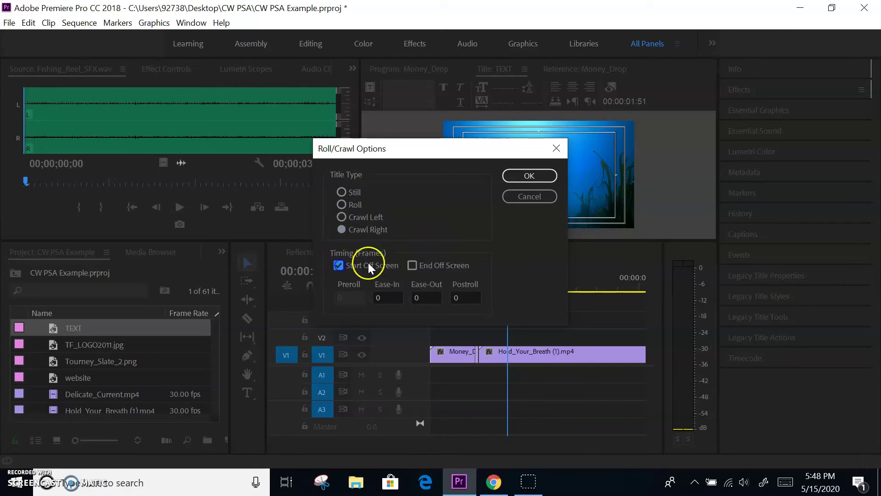
left_click(413, 265)
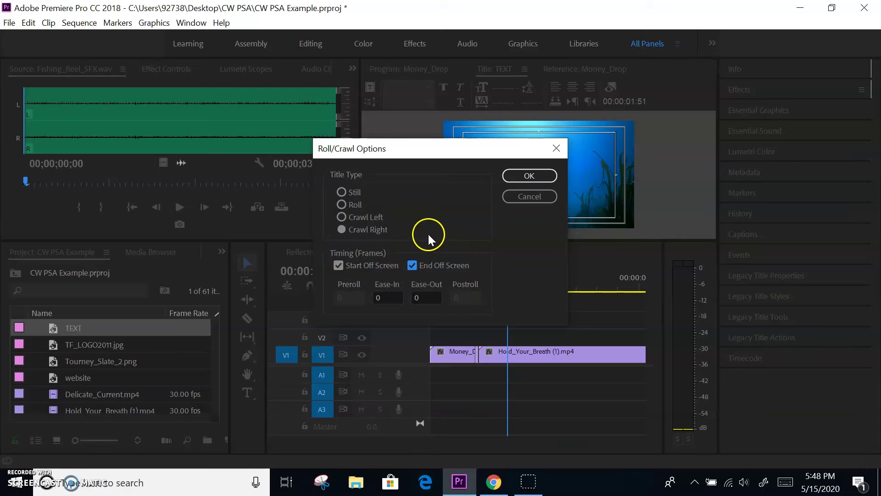
left_click(530, 196)
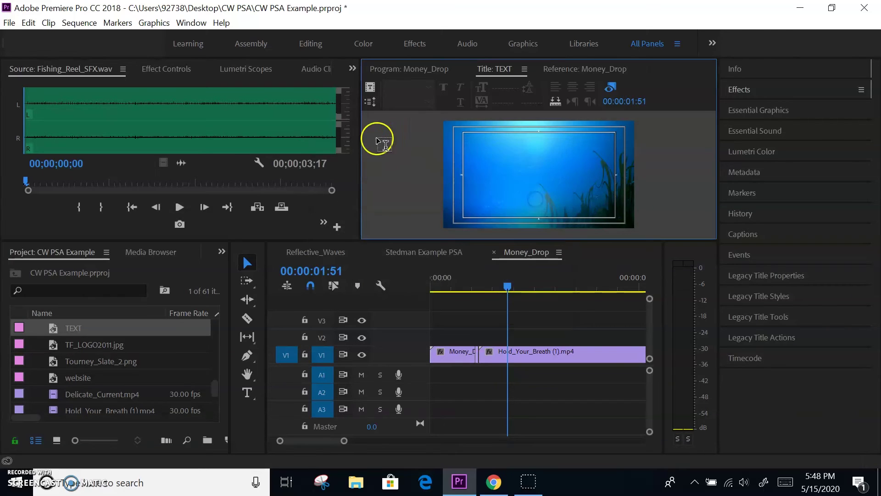
left_click(370, 89)
left_click(374, 108)
left_click(368, 102)
left_click(505, 293)
Step: Examine the legacy title tools, including the Selection and Type tools, along with the legacy title styles and the fill, stroke, shadow and background properties
left_click(781, 312)
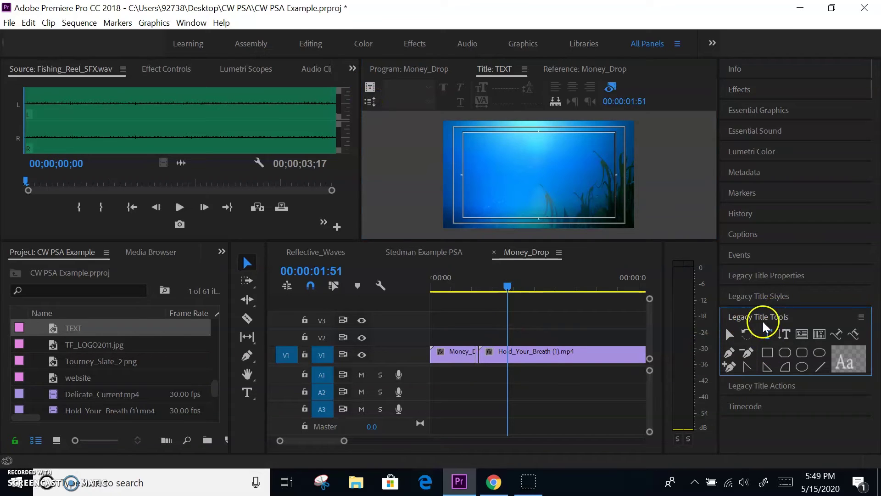
left_click(729, 334)
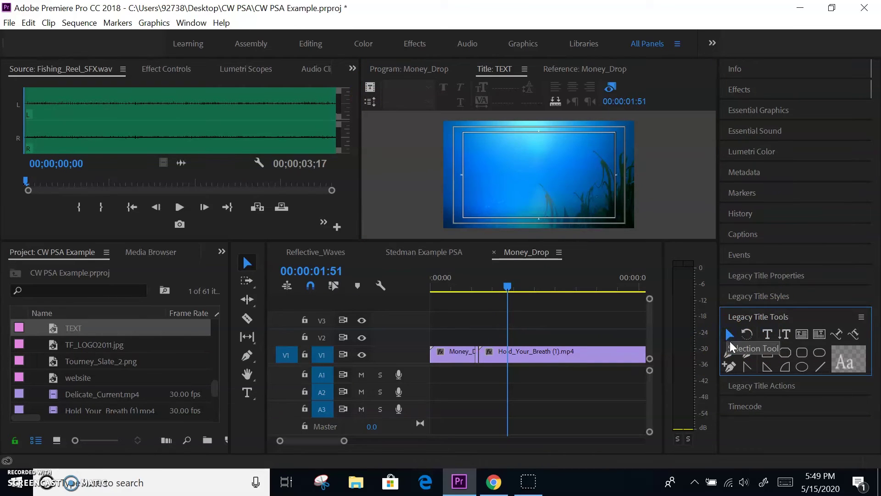
left_click(766, 338)
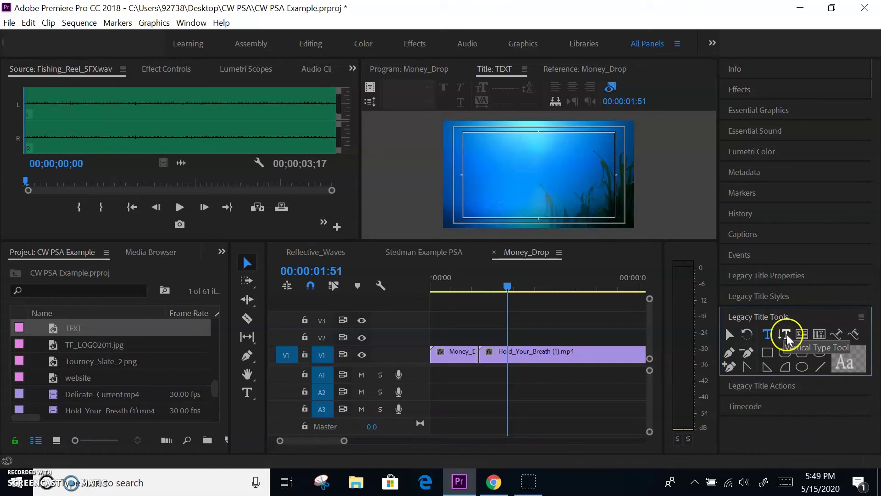
left_click(773, 297)
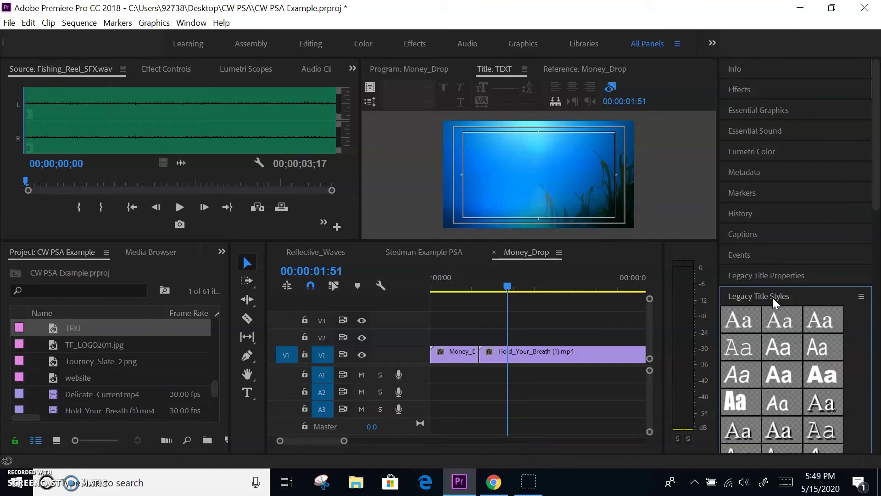
left_click(772, 299)
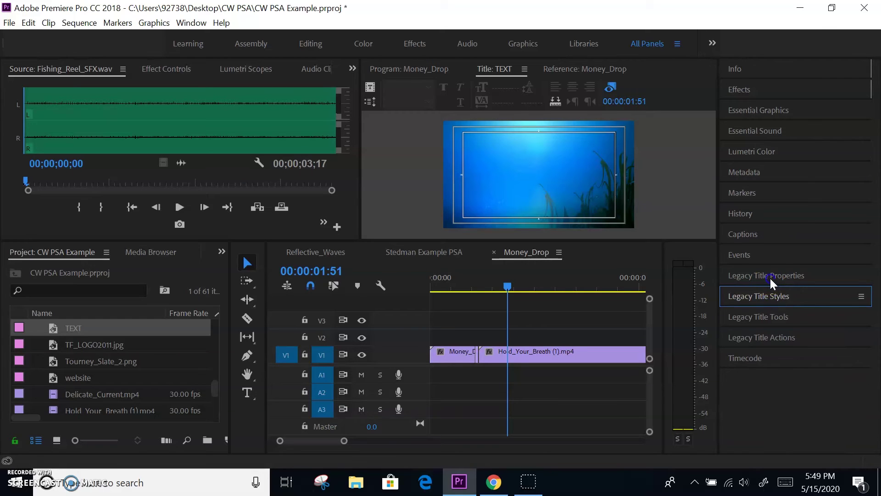
left_click(769, 276)
scroll(826, 356, "down", 5)
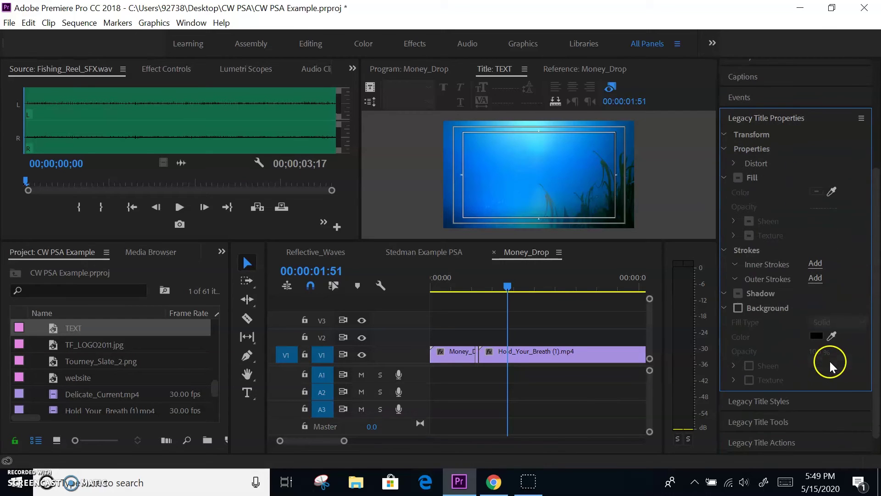
scroll(768, 339, "up", 5)
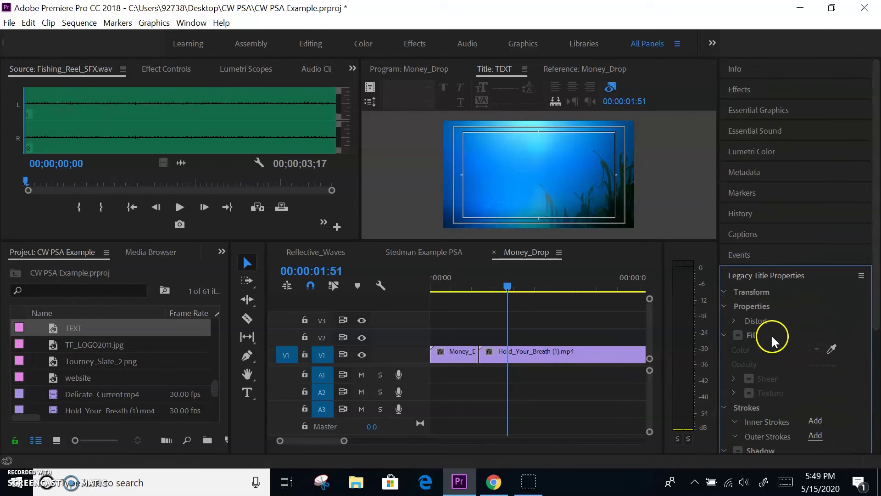
left_click(793, 274)
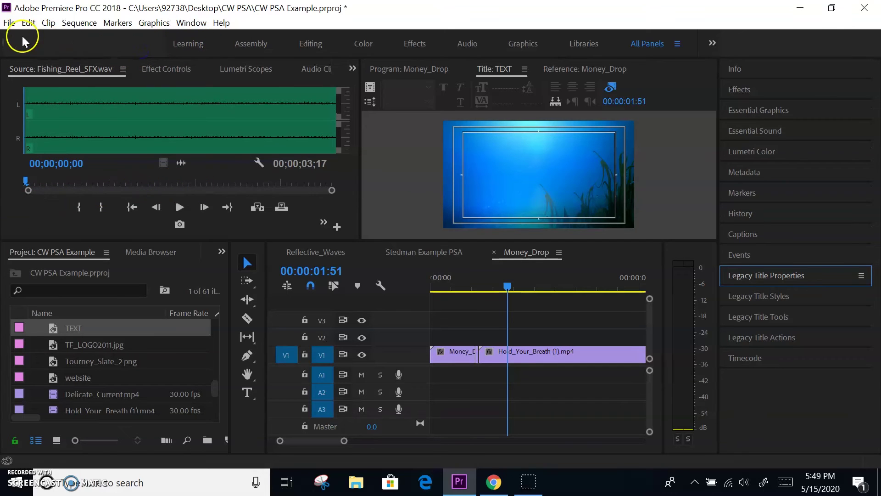
Step: Expand the Video Effects folder in the Effects panel and search the effects for "warp"
left_click(770, 93)
left_click(780, 110)
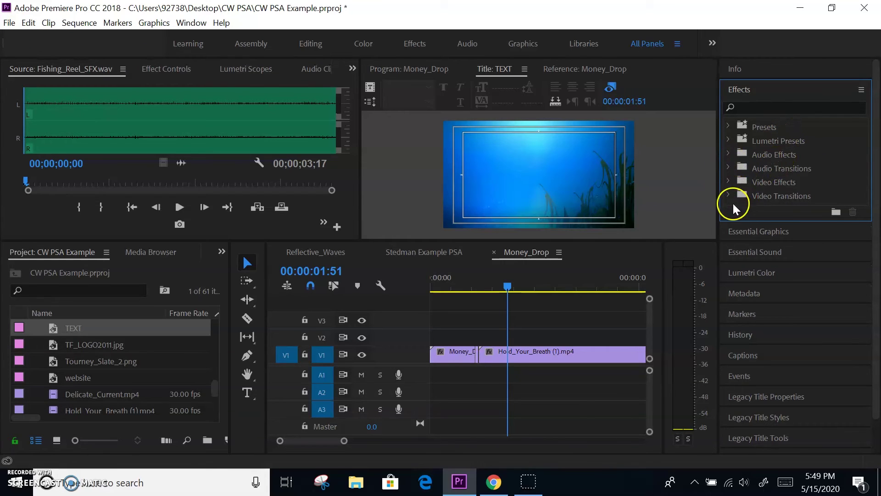
left_click(730, 181)
left_click(749, 110)
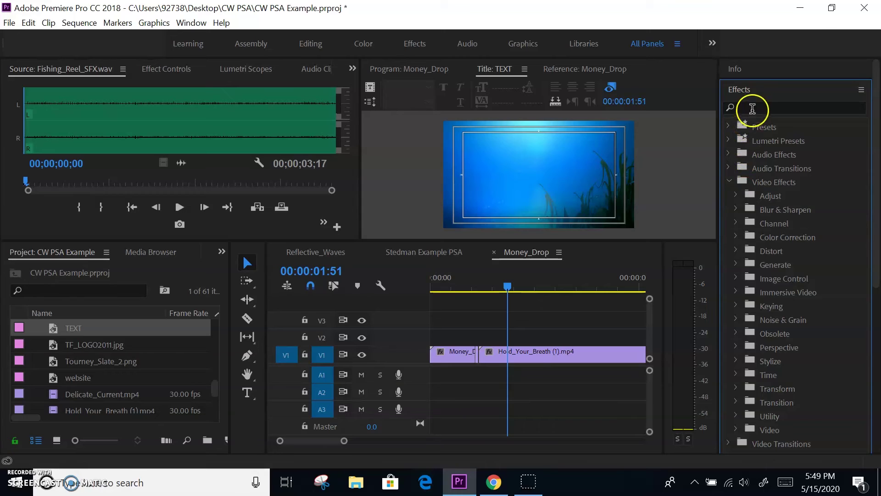
type("warp")
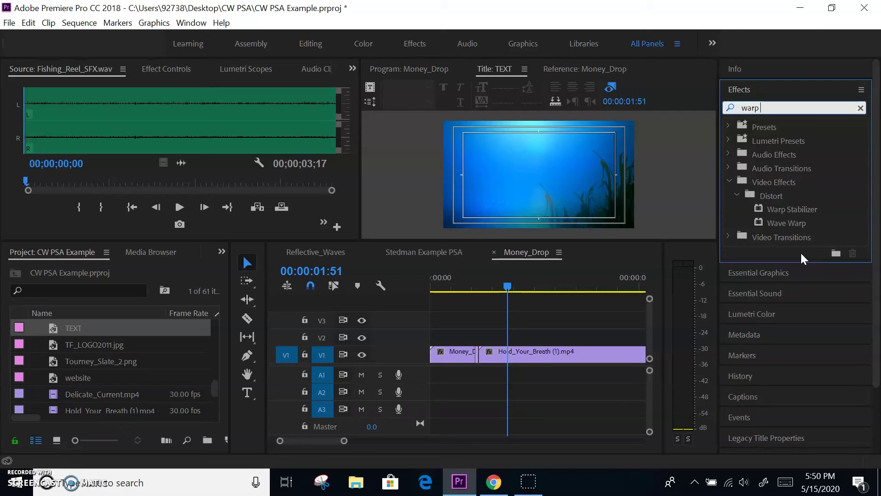
Step: Apply the Warp Stabilizer effect to the Hold_Your_Breath (1).mp4 clip and move the sequence playhead to 00:00:02:49
left_click(777, 212)
left_click_drag(778, 215, 531, 353)
left_click_drag(515, 288, 547, 287)
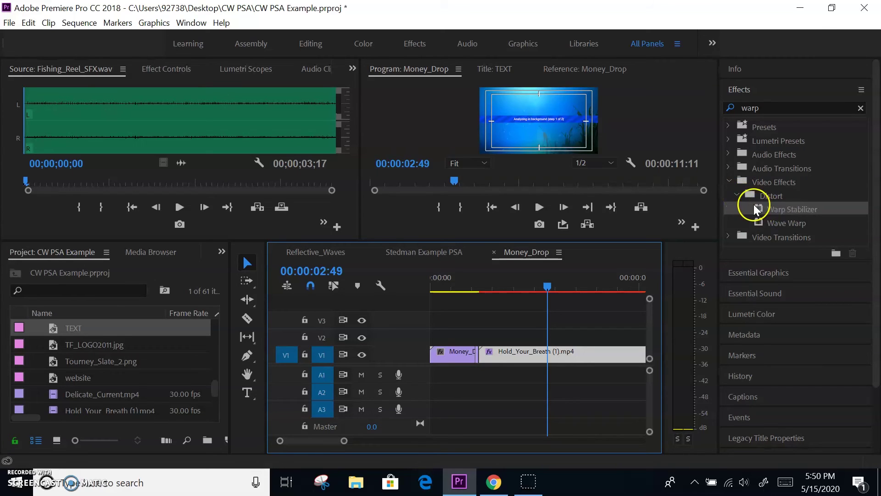
Step: Collapse the Distort and Video Effects folders and clear the effects search
left_click(735, 192)
left_click(730, 182)
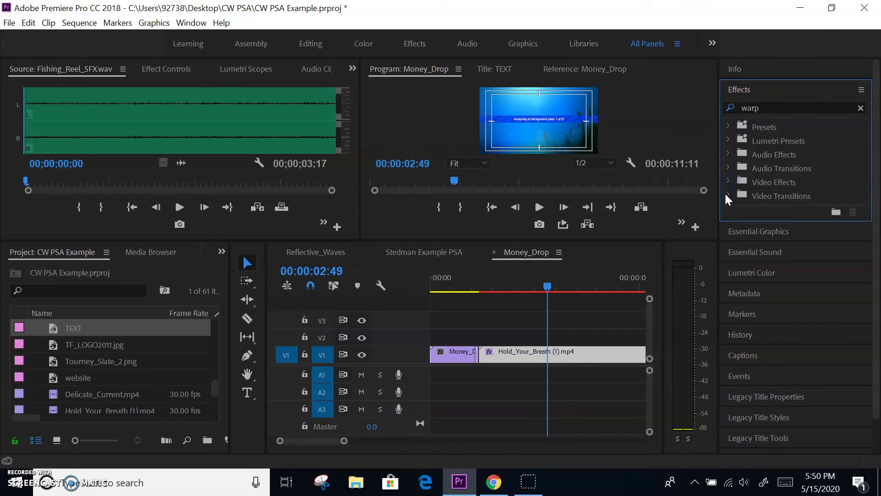
left_click(860, 108)
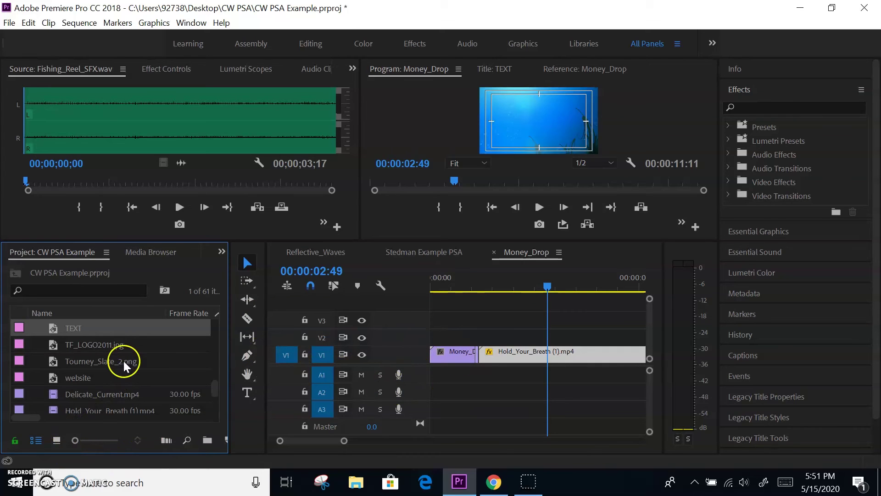
Step: Place CW PSA Voice Over.mp3 on audio track A1 at the start of the Money_Drop sequence and increase the track's height
scroll(123, 361, "down", 5)
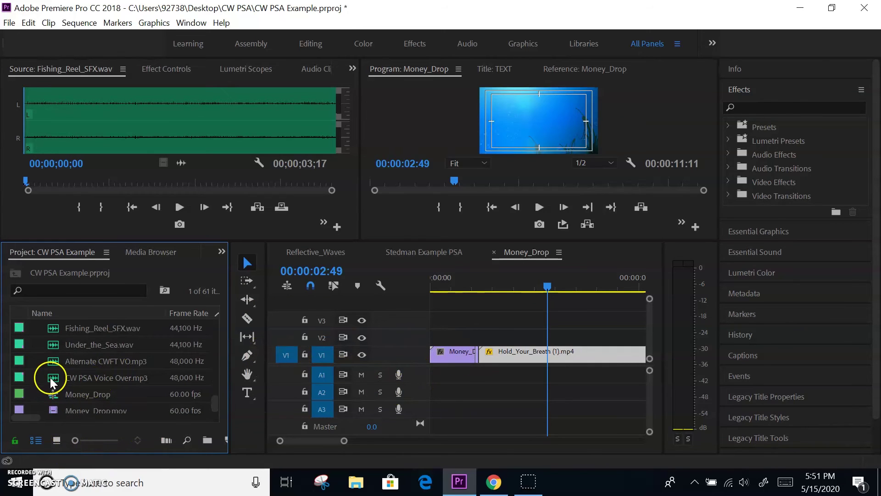
left_click_drag(50, 377, 477, 376)
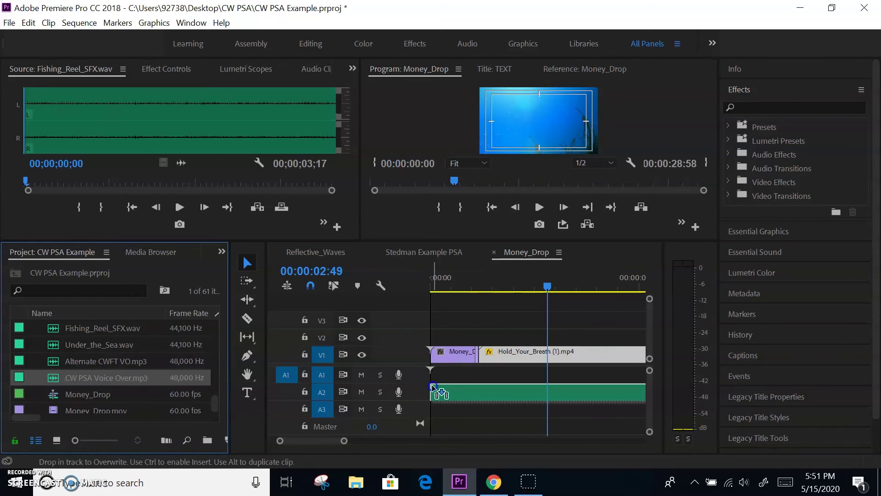
left_click(400, 388)
left_click_drag(410, 381, 409, 398)
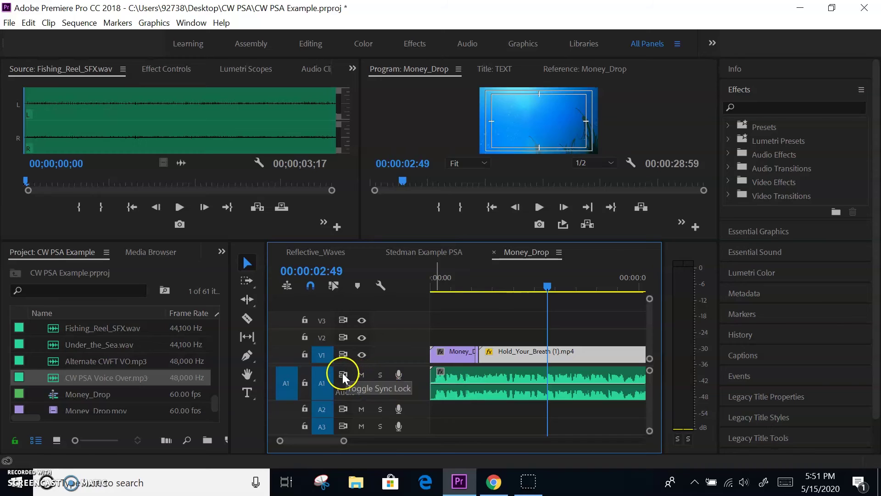
Step: Lock and unlock video track V1, and hide and show its output with the playhead moved to 00:00:00:43
left_click(303, 354)
left_click(302, 354)
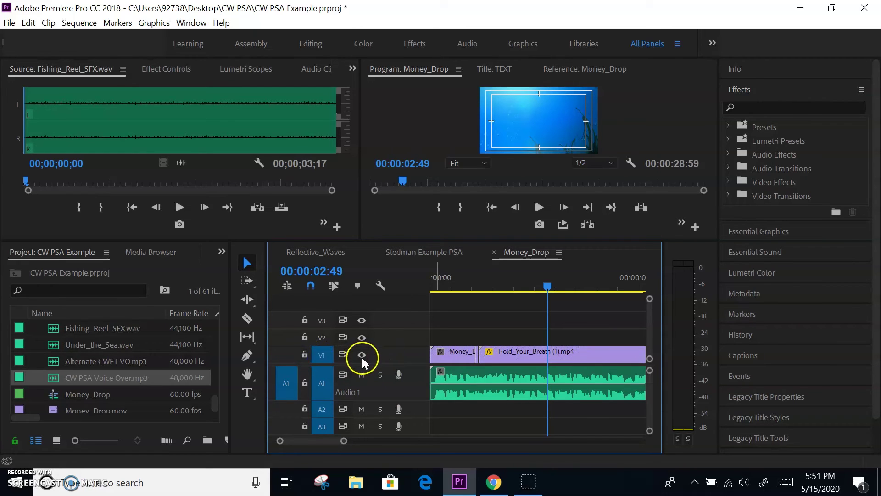
left_click(362, 355)
left_click(461, 274)
left_click(361, 355)
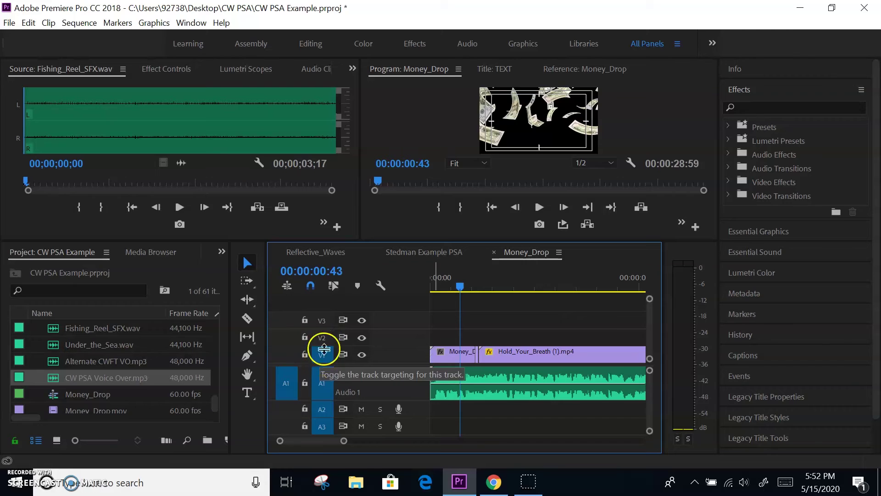
Step: Add volume keyframes to the voice-over clip on track A1 with the Pen tool and lower the volume at one of them
left_click_drag(444, 381, 345, 400)
left_click(419, 389)
left_click(247, 355)
left_click(442, 377)
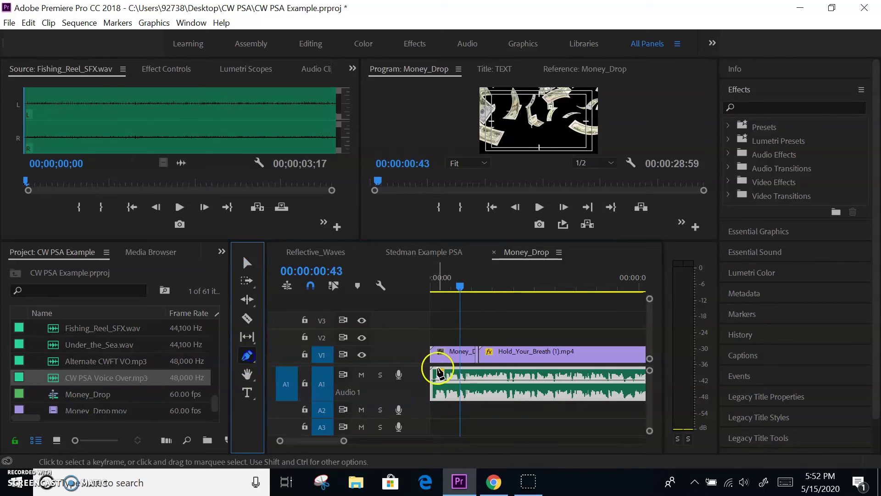
left_click(484, 381)
left_click(503, 382)
left_click(474, 382)
left_click_drag(474, 382, 474, 394)
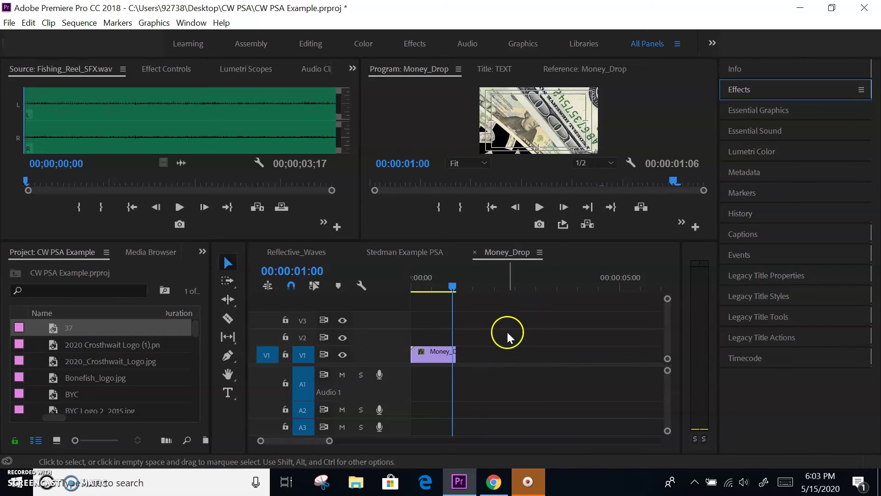
Step: Open the media export settings for the Money_Drop sequence
left_click(385, 278)
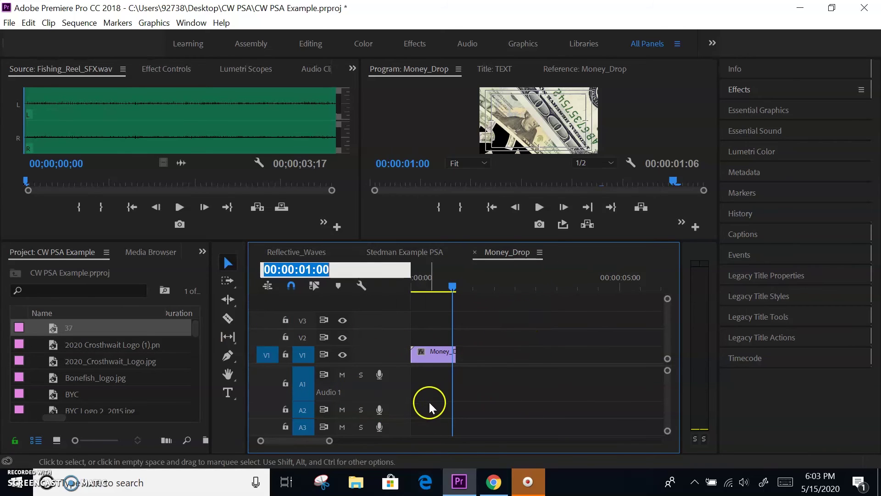
left_click(7, 28)
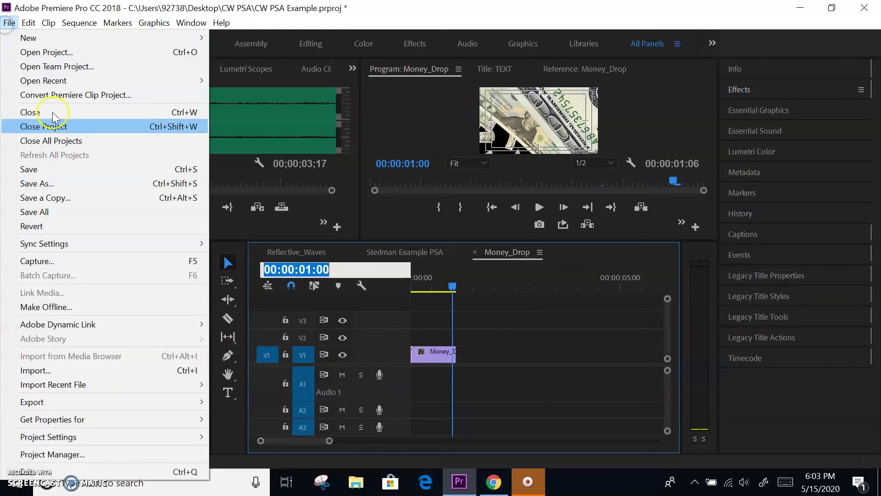
mouse_move(156, 400)
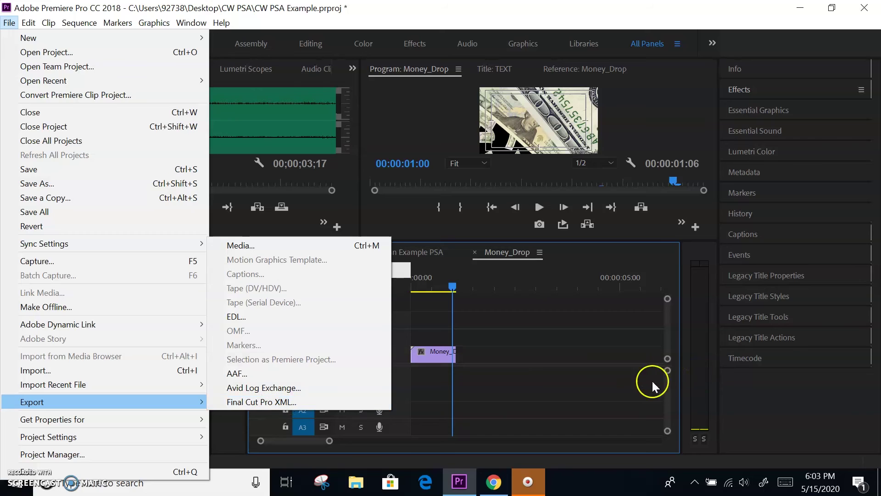
mouse_move(54, 404)
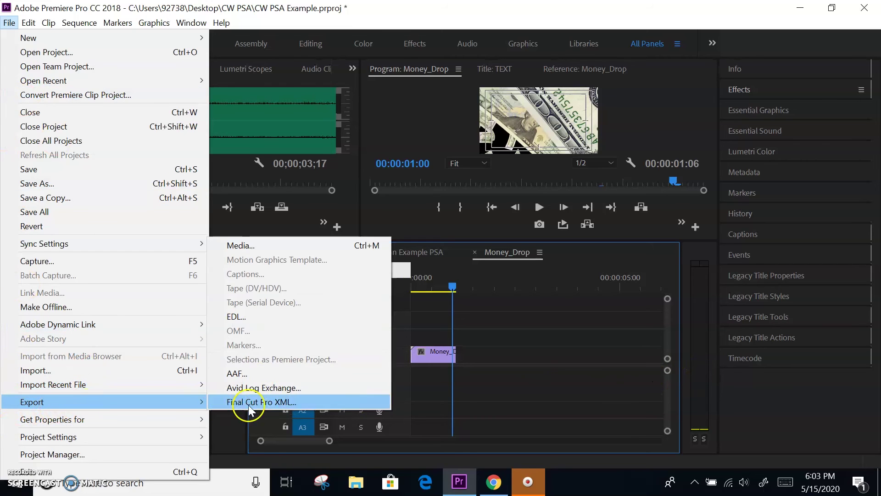
left_click(276, 246)
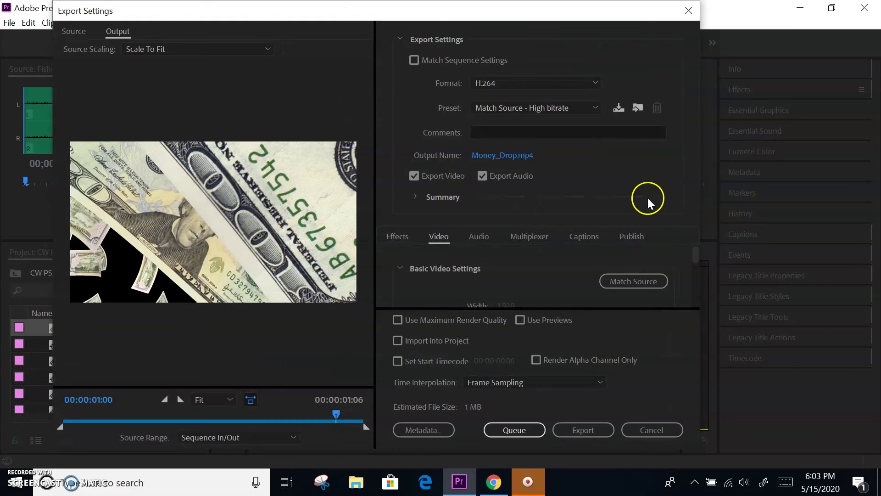
Step: Switch the export format to Targa, check its available presets, and set the format back to H.264
left_click(499, 83)
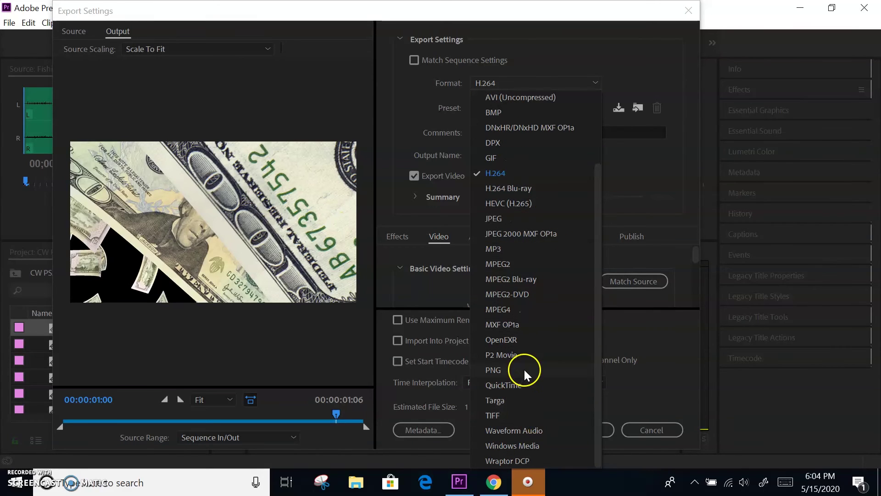
left_click(520, 406)
left_click(501, 110)
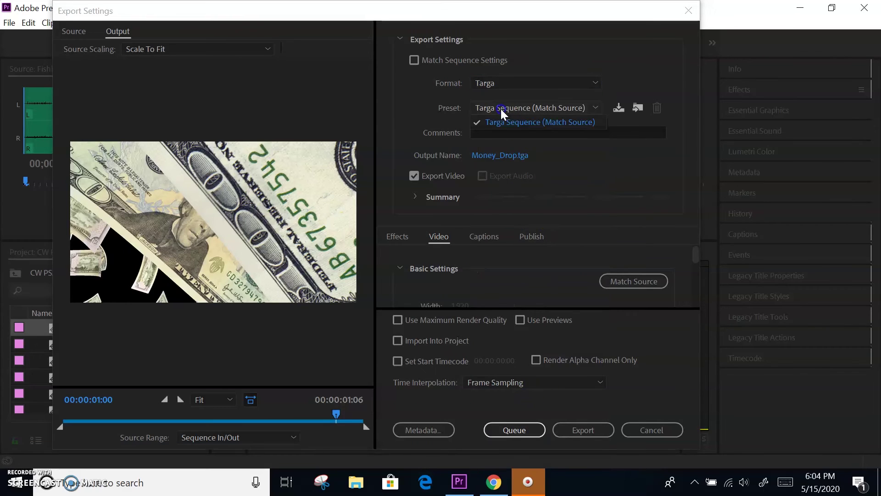
left_click(500, 109)
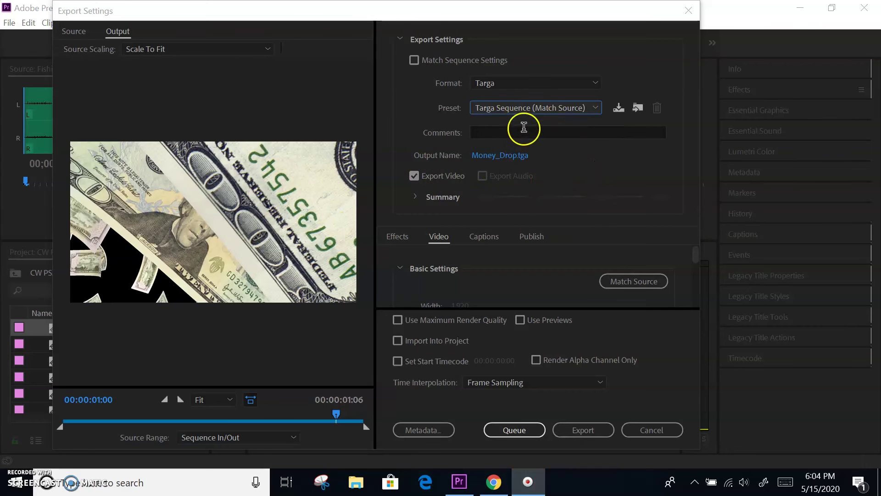
left_click(528, 109)
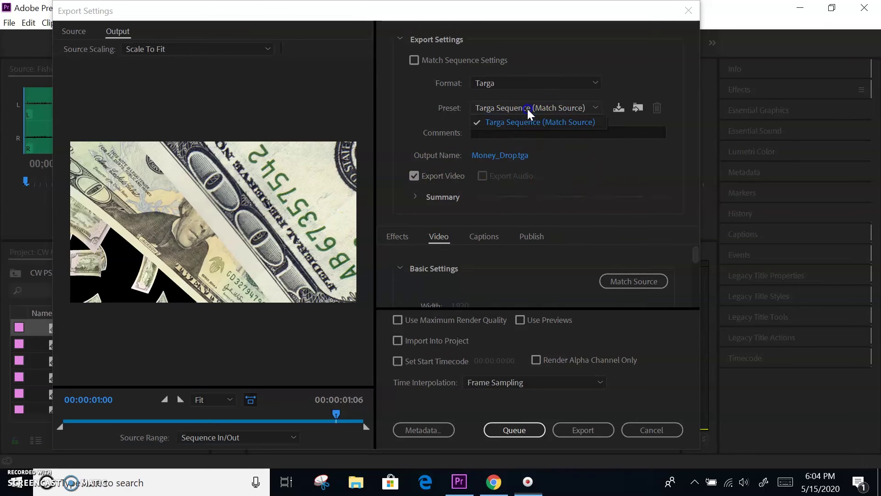
left_click(519, 87)
left_click(519, 82)
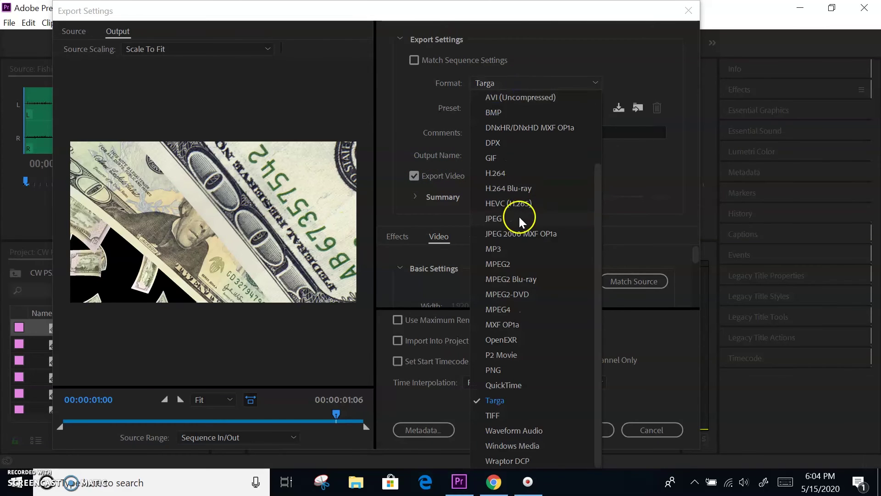
left_click(522, 173)
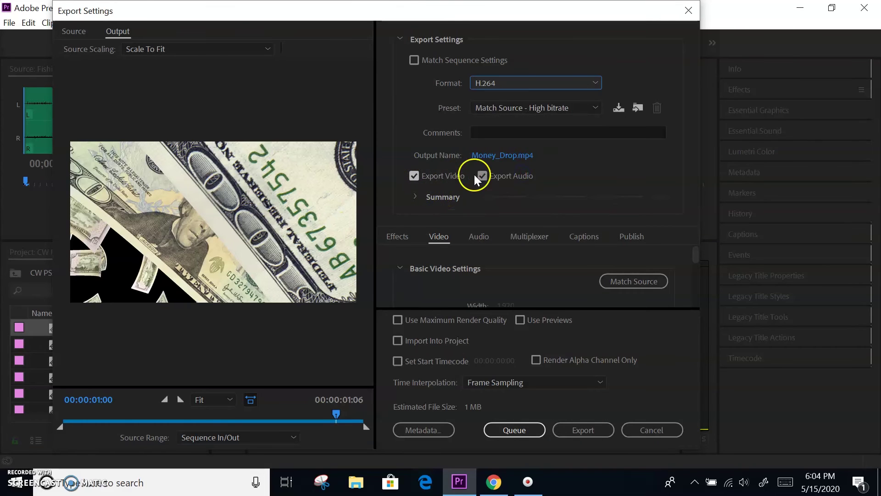
Step: Switch Export Video off and on again, and exclude audio from the Money_Drop export
left_click(414, 176)
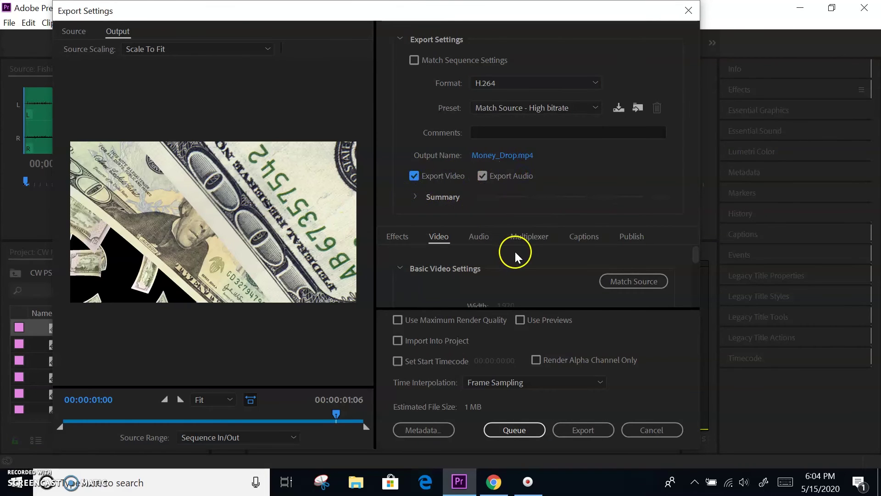
left_click(414, 176)
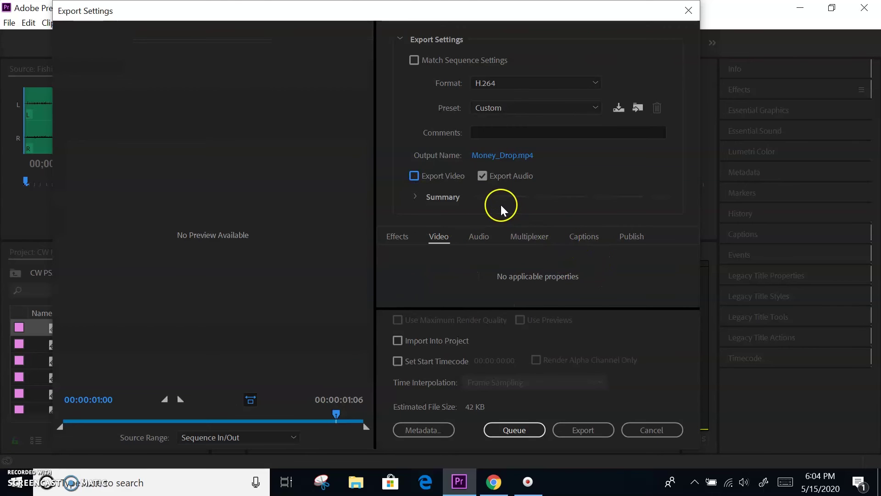
left_click(412, 176)
left_click(483, 174)
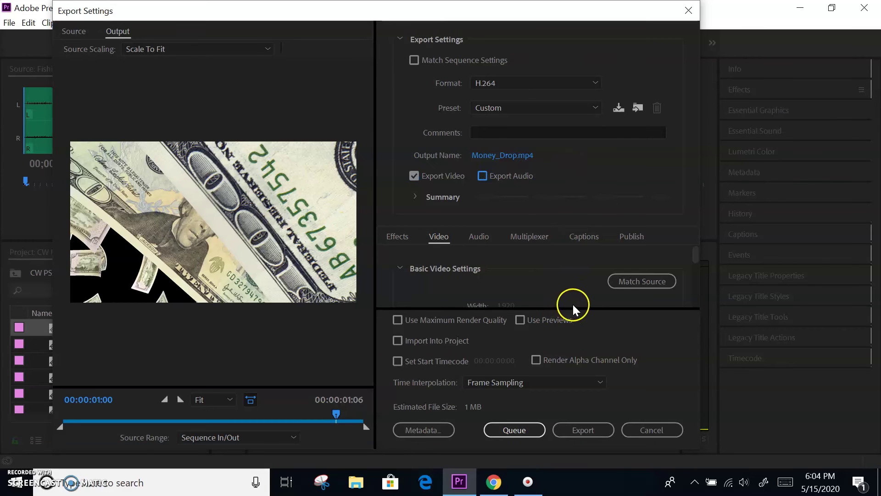
mouse_move(693, 258)
left_mouse_down()
mouse_move(697, 274)
mouse_move(698, 249)
left_mouse_up()
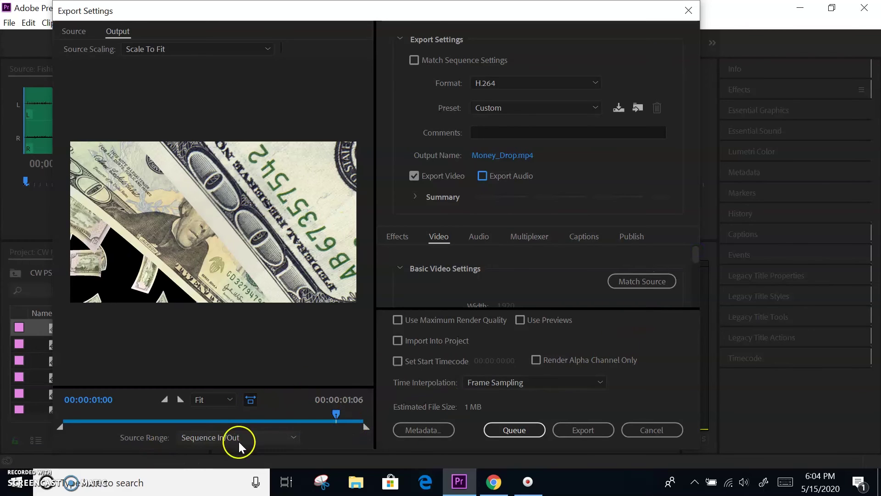
Step: Review the source range options for the export and keep Sequence In/Out
left_click(266, 438)
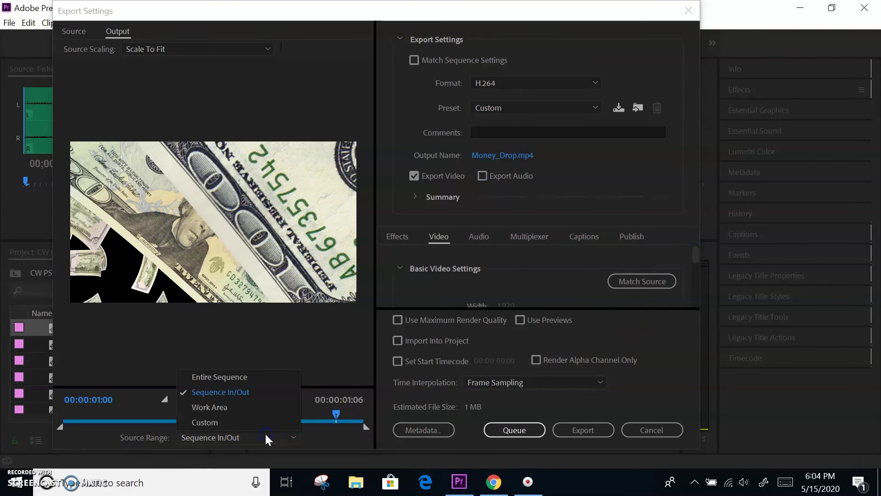
left_click(271, 402)
left_click(334, 341)
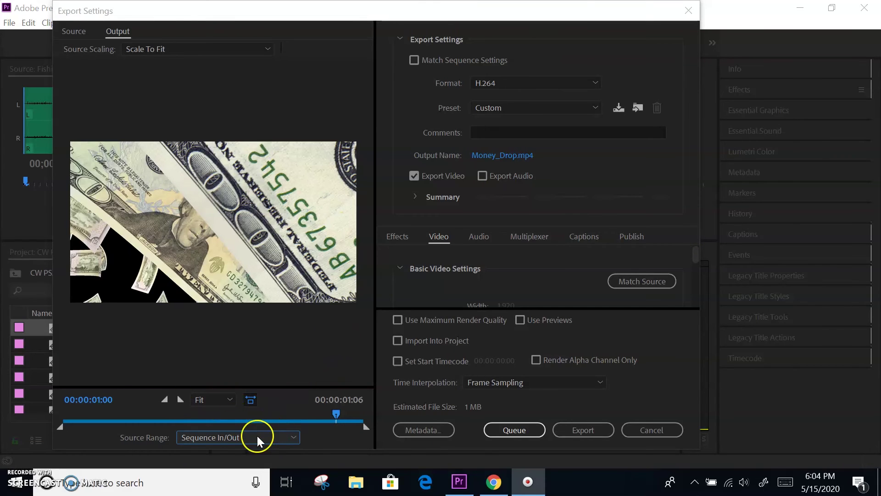
left_click(251, 400)
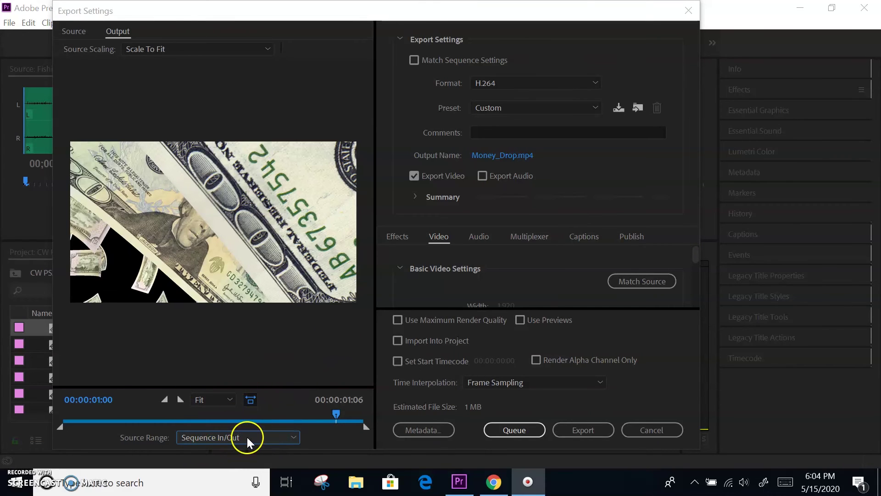
left_click(247, 438)
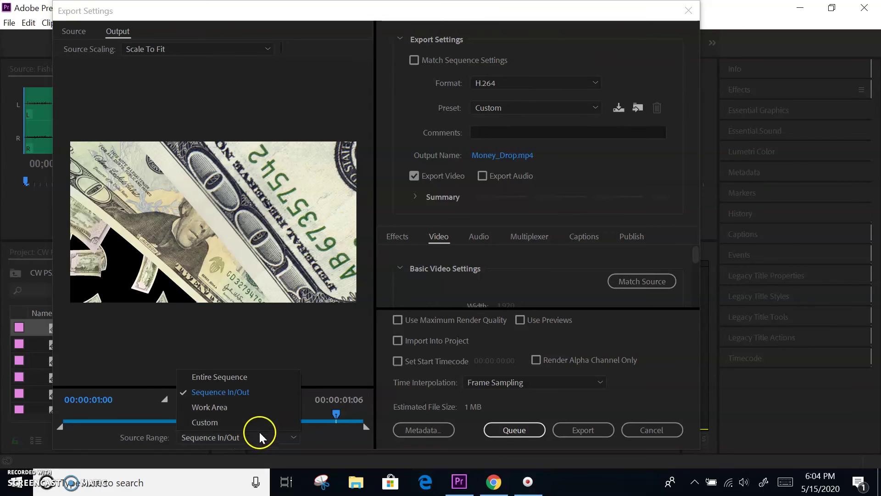
left_click(272, 341)
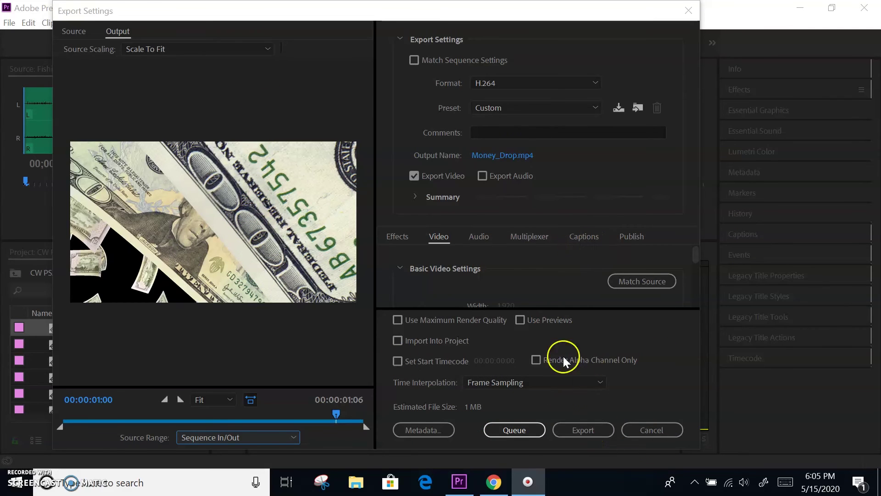
Step: Check the save location and file name for the exported video, and cancel the export settings without exporting
left_click(502, 160)
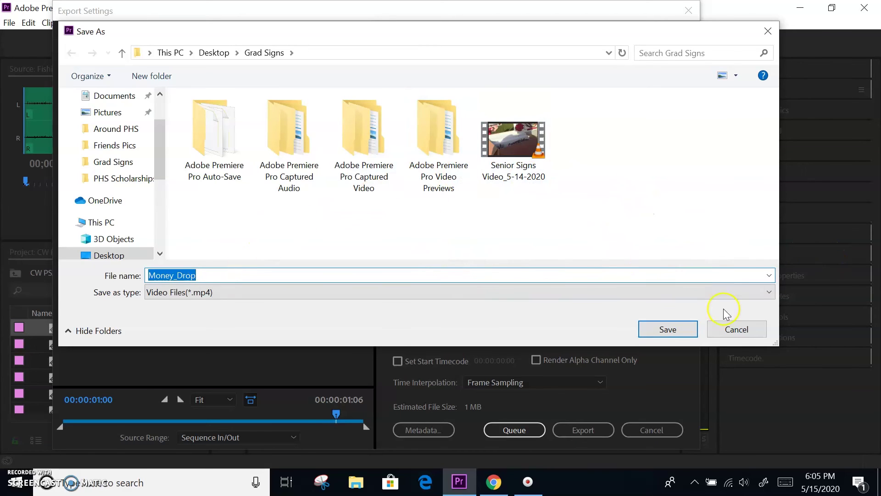
left_click(742, 329)
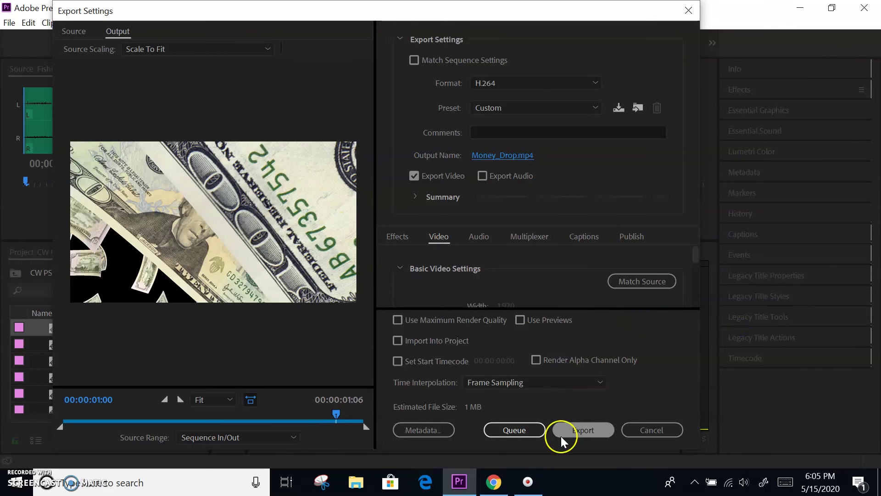
left_click(636, 428)
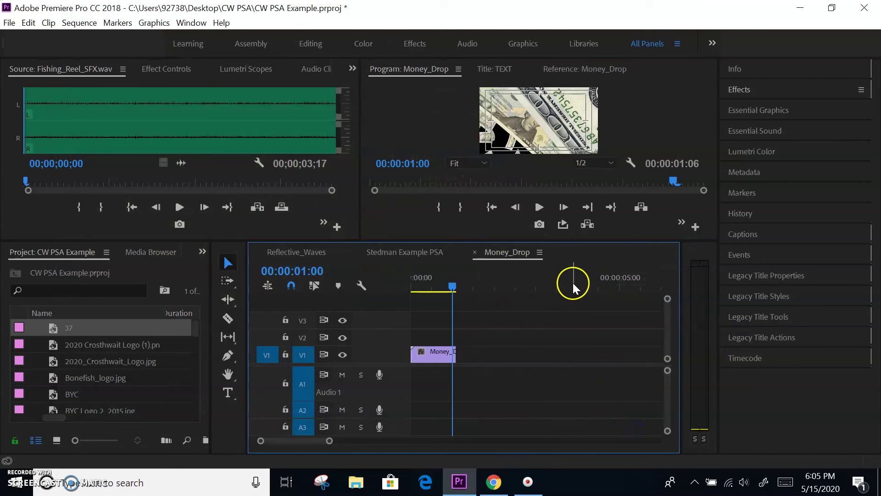
Step: Examine the label colours and other context commands available for the Money_Drop clip on track V1
right_click(430, 352)
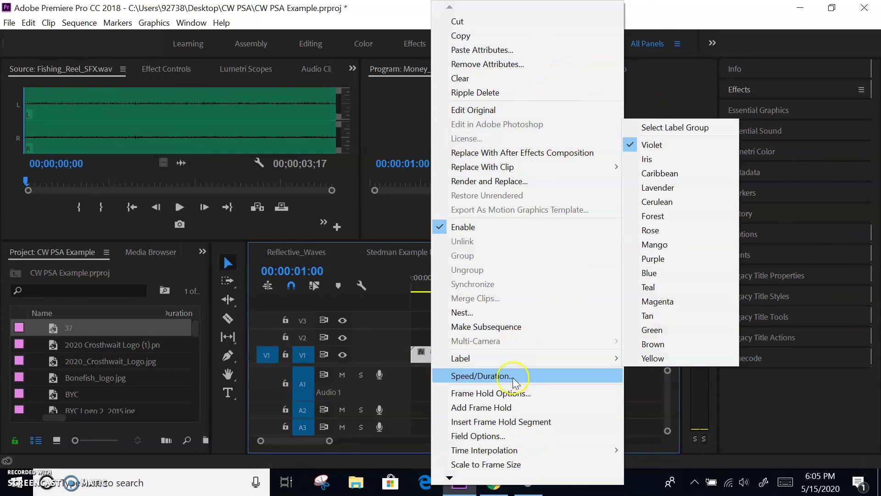
mouse_move(466, 361)
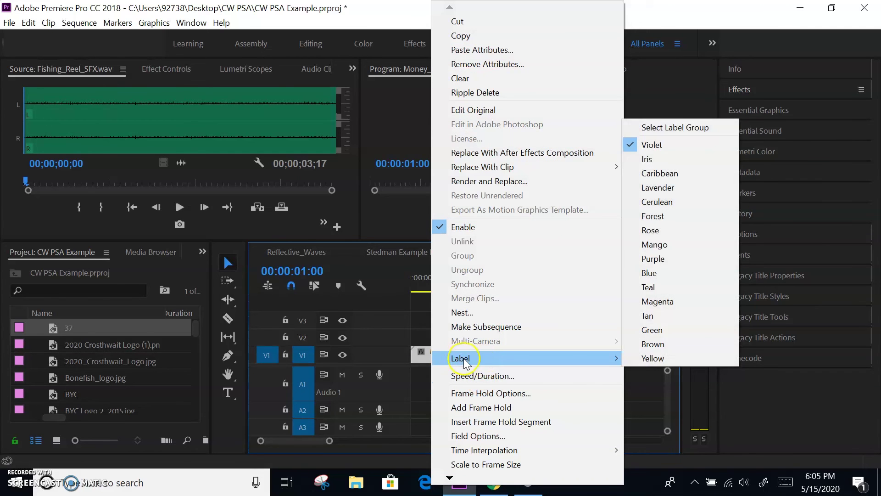
left_click(418, 318)
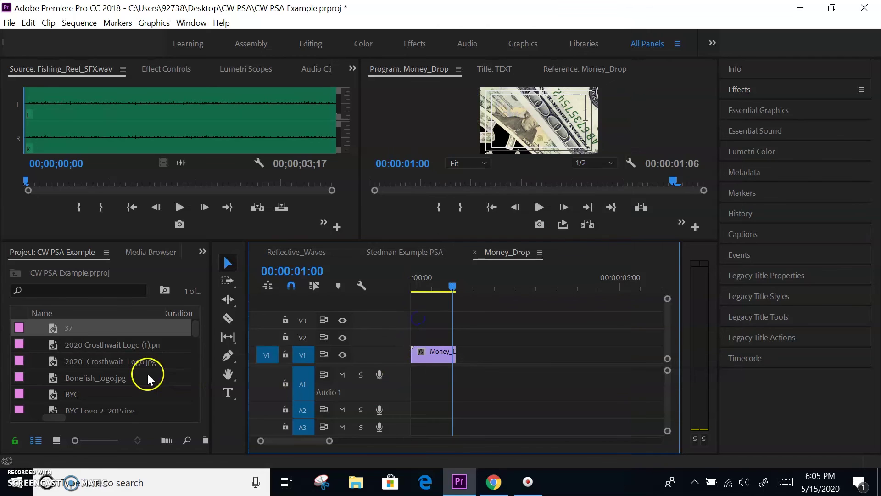
Step: Select 2020_Crosthwait_Logo.jpg in the project and examine the context commands available for it
left_click(60, 360)
right_click(58, 363)
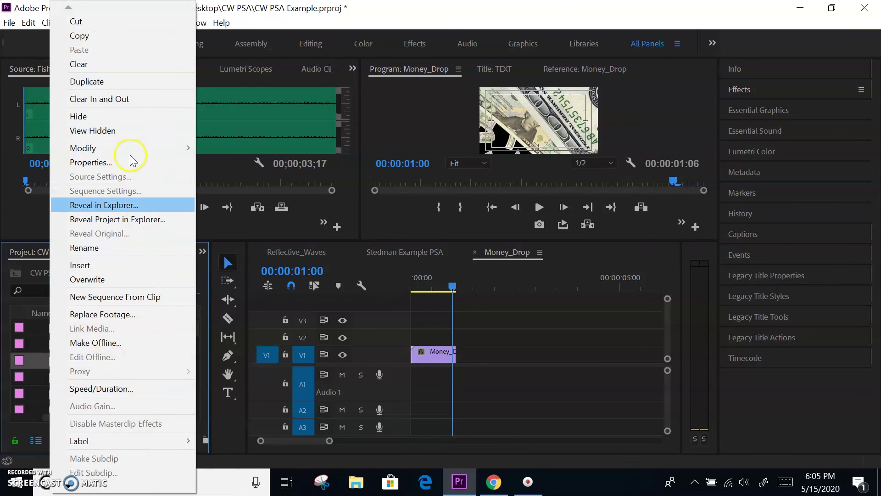
left_click(269, 225)
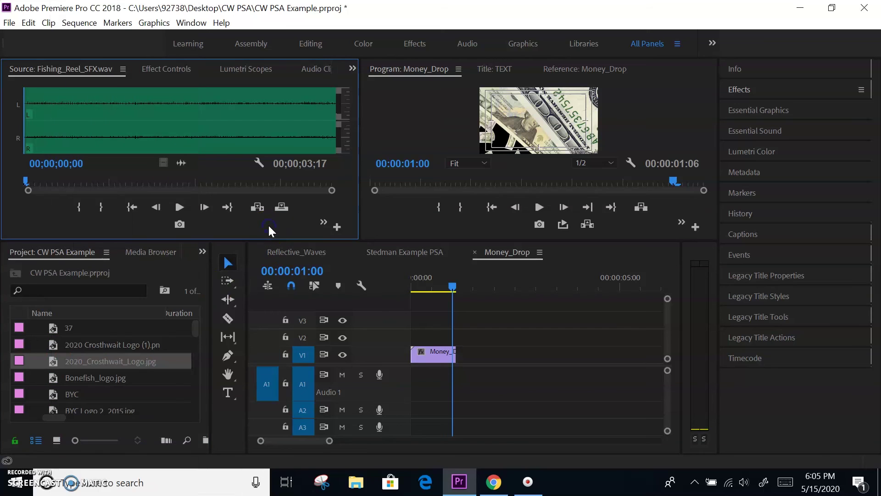
Step: Select the Money_Drop clip on track V1 and look through its editing, speed and frame hold commands
left_click(432, 357)
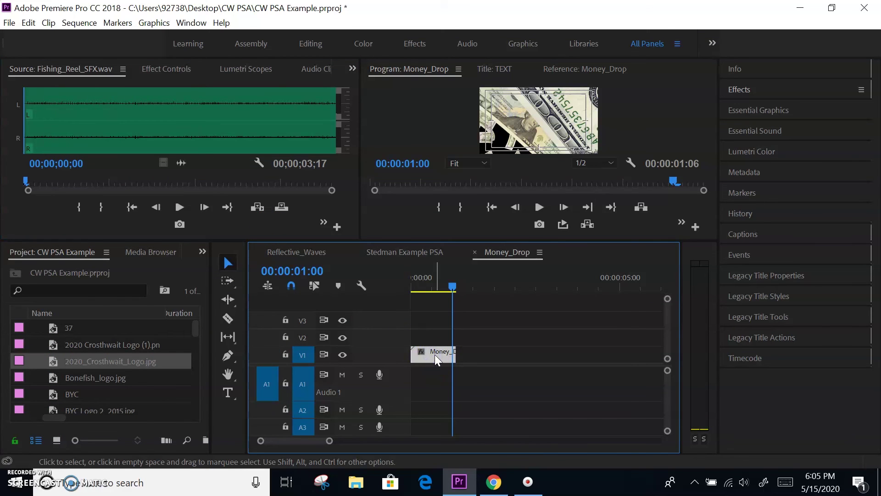
right_click(434, 354)
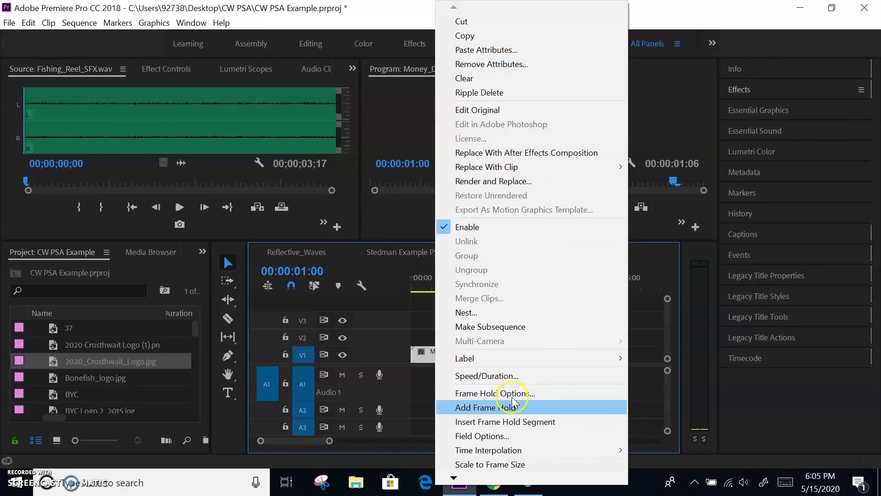
left_click(655, 117)
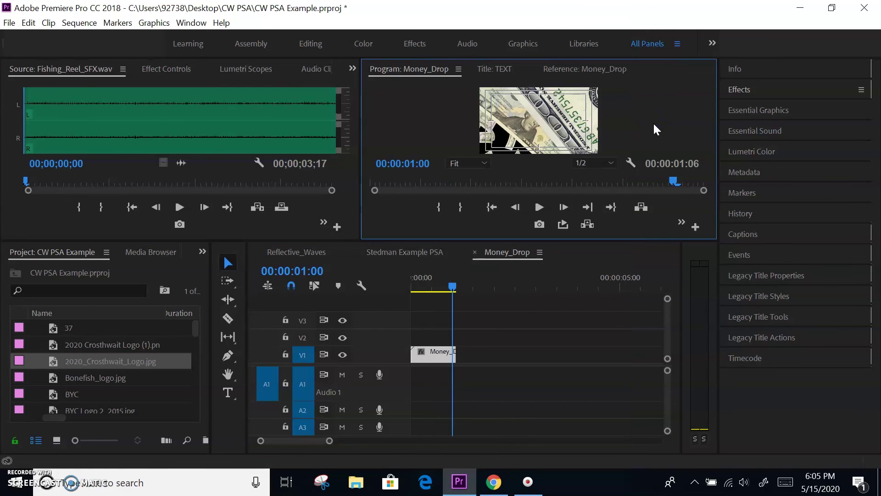